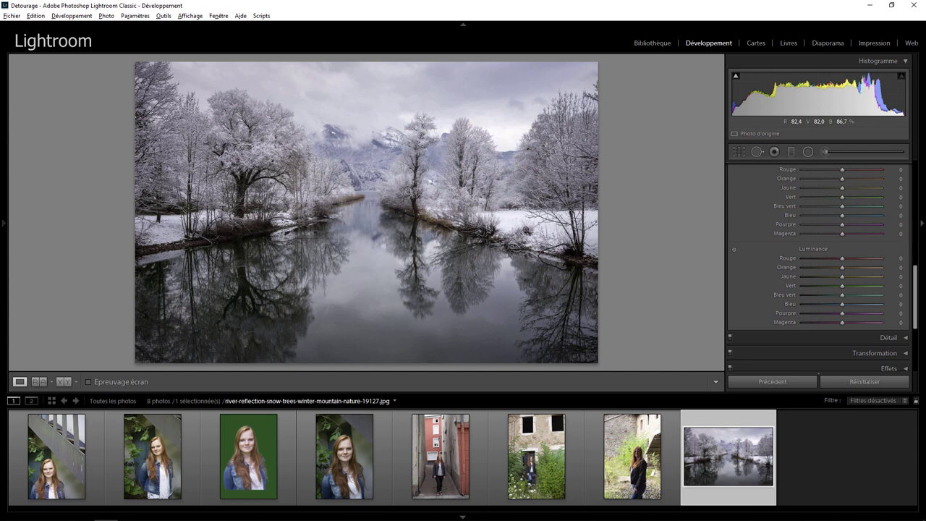
Load the third filmstrip thumbnail, the green-background cut-out portrait, into the Develop loupe.
{"action": "left_click", "coordinate": [245, 466]}
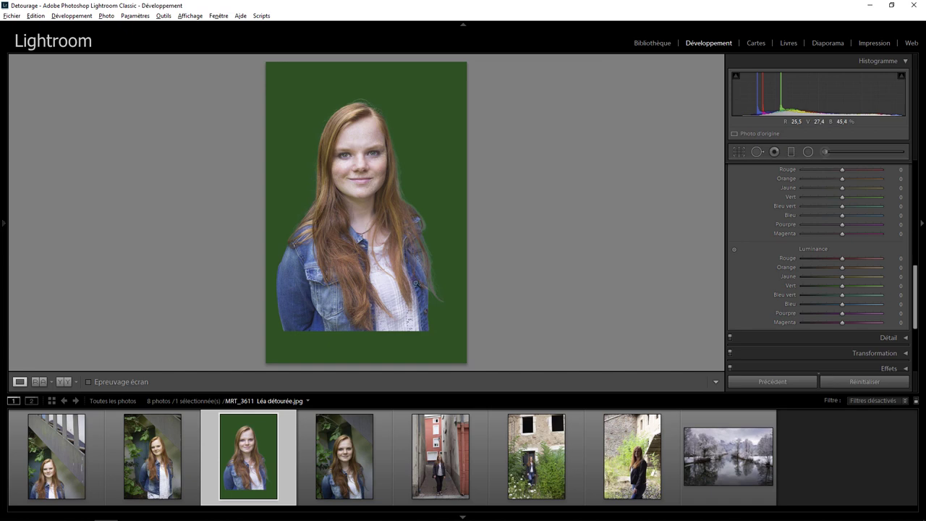
Check the cutout's face at 1:1, return to fit, then open MRT_3611.CR2.
{"action": "left_click", "coordinate": [427, 147]}
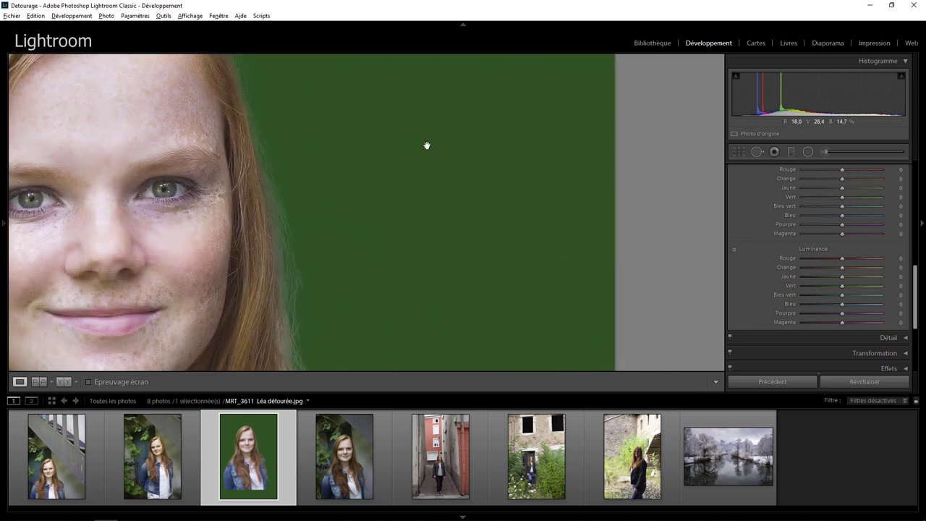
{"action": "left_click", "coordinate": [426, 145]}
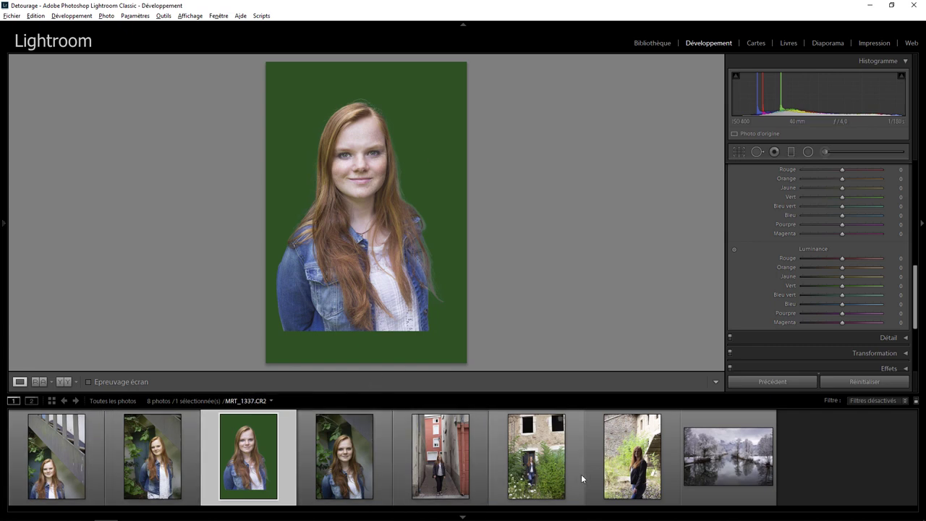
{"action": "mouse_move", "coordinate": [344, 457]}
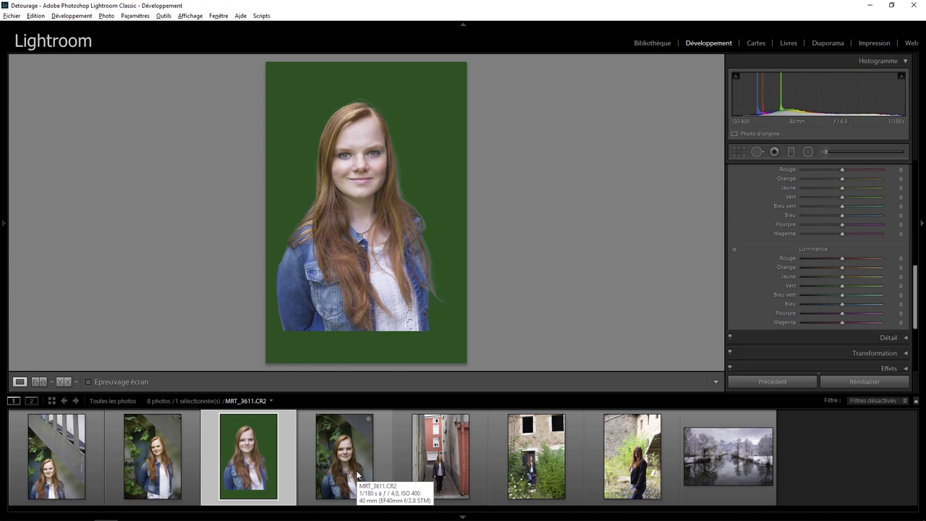
{"action": "left_click", "coordinate": [357, 475]}
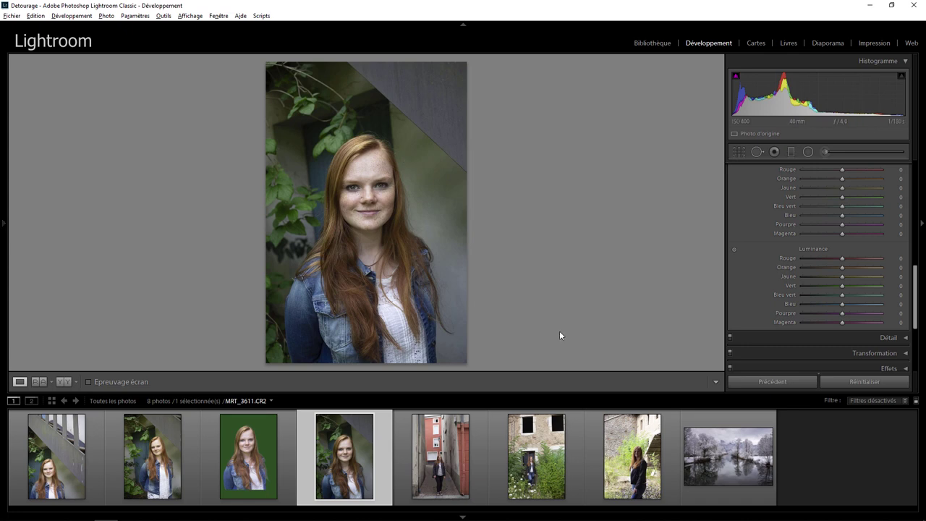
Make the winter river photo the reference and view it beside MRT_3611.CR2 in R|A view.
{"action": "left_click", "coordinate": [716, 452]}
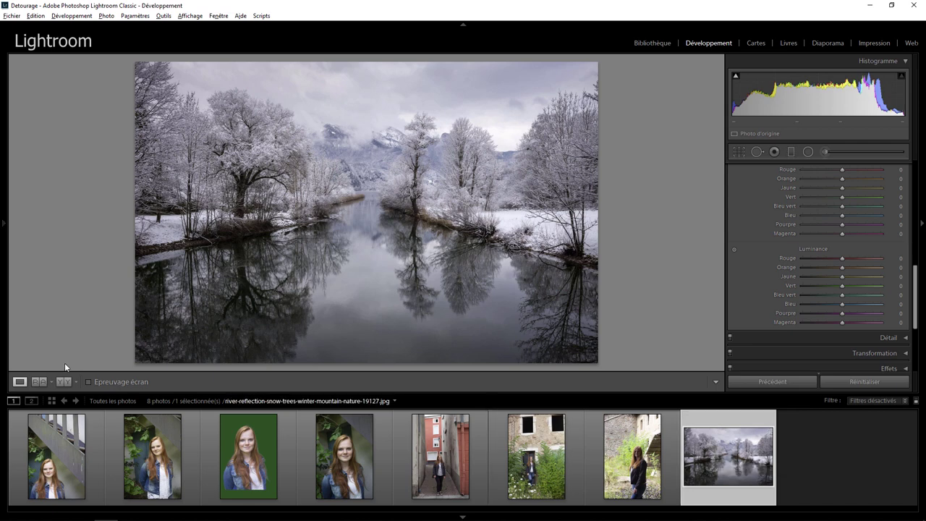
{"action": "right_click", "coordinate": [730, 457]}
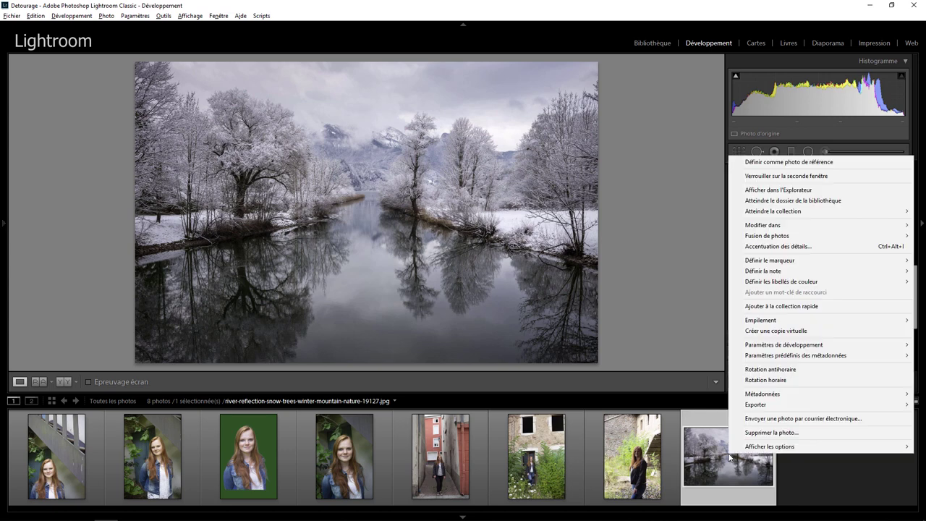
{"action": "left_click", "coordinate": [770, 161]}
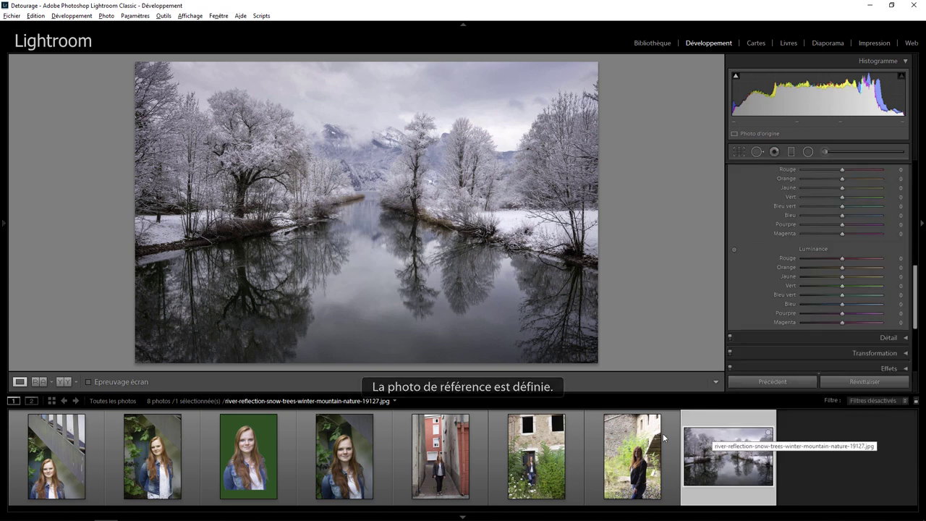
{"action": "left_click", "coordinate": [348, 463]}
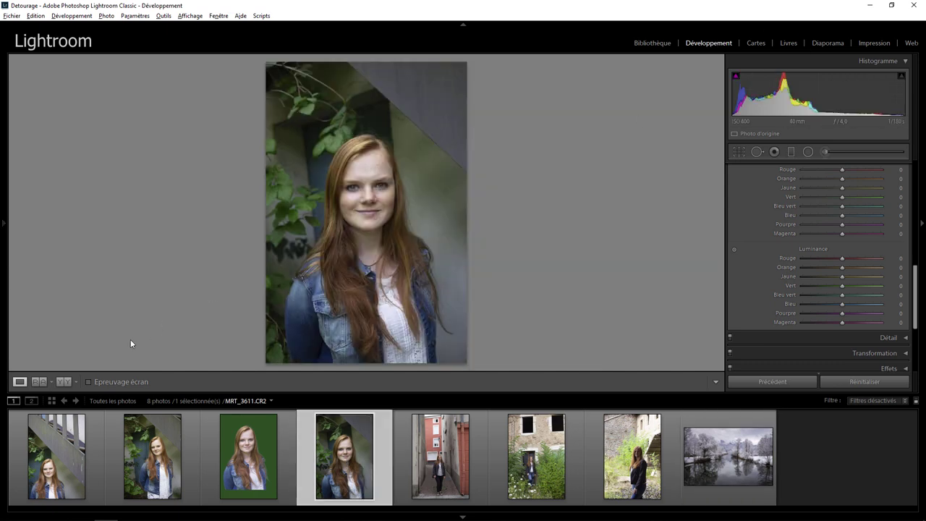
{"action": "left_click", "coordinate": [38, 382]}
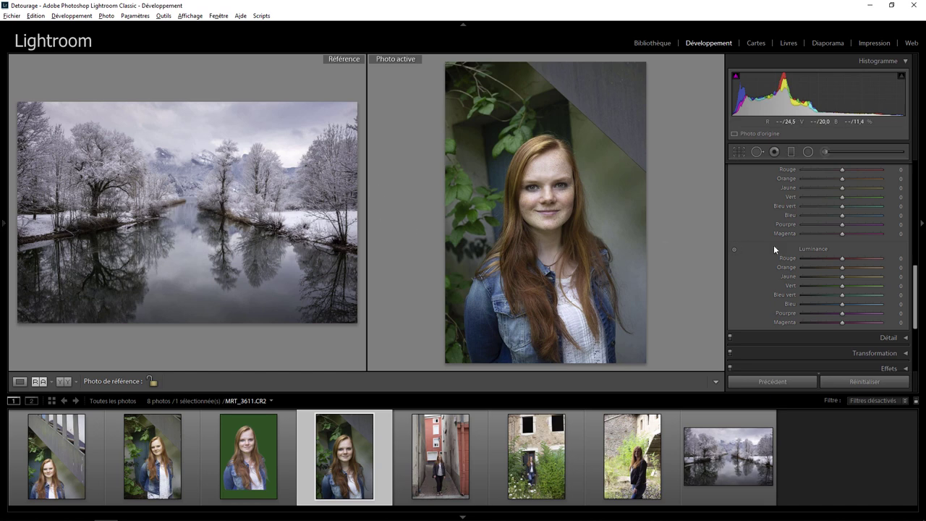
Set Température 4038, Teinte +20, Vibrance −8 and Contraste −29 in the Basic panel.
{"action": "left_click_drag", "start_coordinate": [915, 272], "coordinate": [916, 170]}
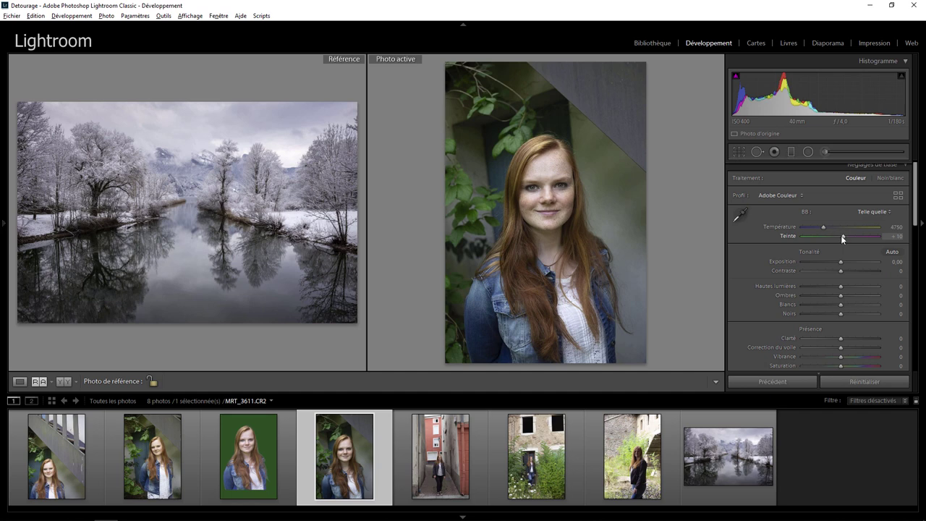
{"action": "left_click_drag", "start_coordinate": [842, 235], "coordinate": [845, 234]}
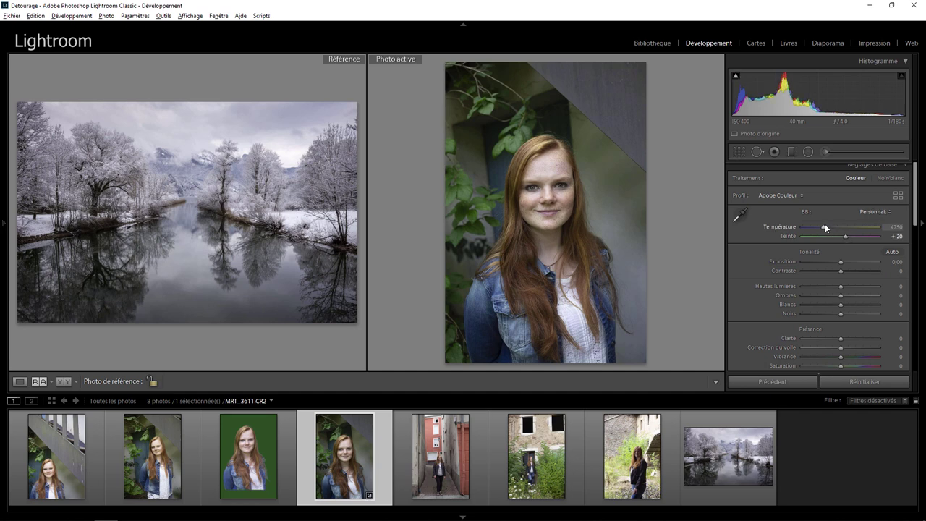
{"action": "left_click_drag", "start_coordinate": [824, 227], "coordinate": [818, 229]}
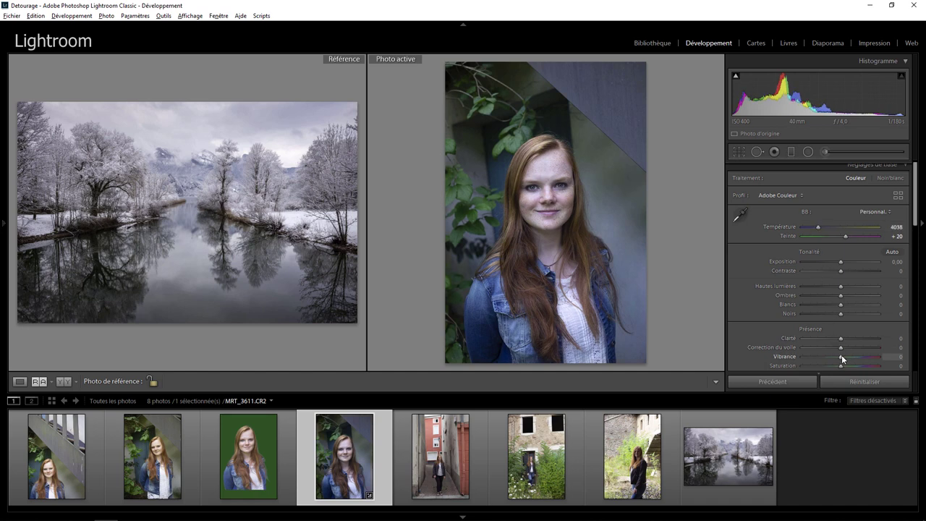
{"action": "left_click_drag", "start_coordinate": [841, 359], "coordinate": [838, 358]}
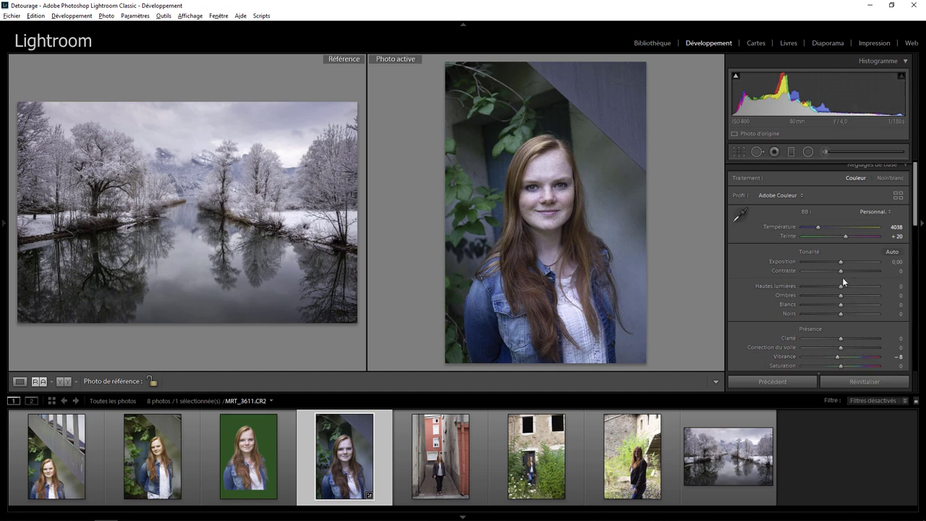
{"action": "left_click_drag", "start_coordinate": [840, 270], "coordinate": [829, 272]}
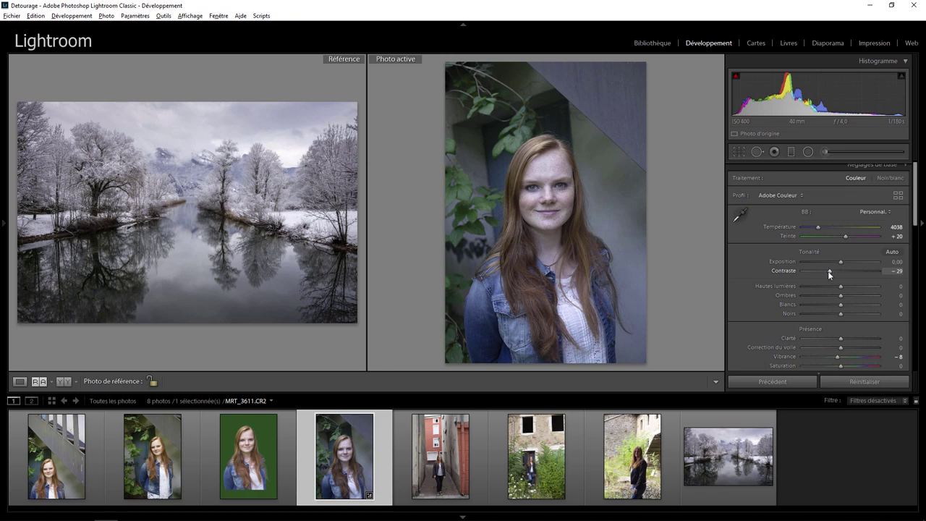
Zoom in to inspect the hair edges at the top and side of the head.
{"action": "left_click", "coordinate": [542, 241]}
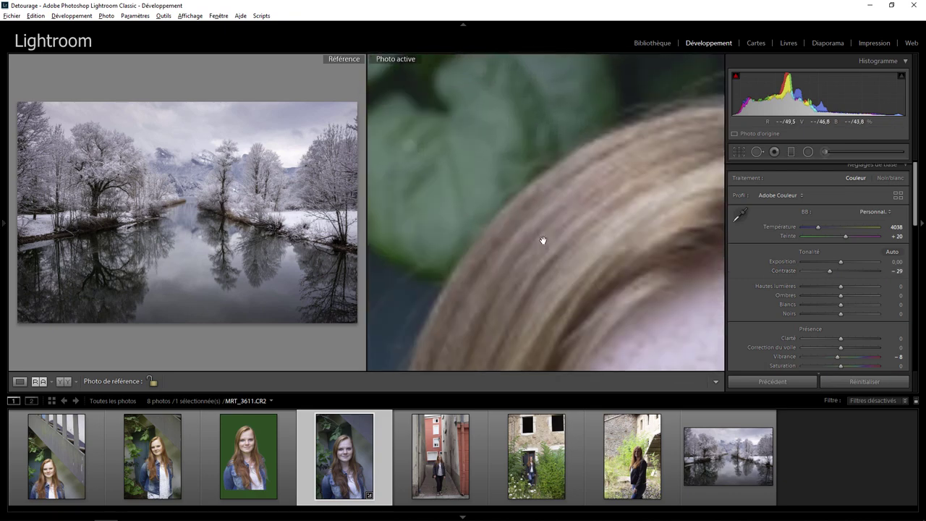
{"action": "left_click_drag", "start_coordinate": [542, 242], "coordinate": [552, 155]}
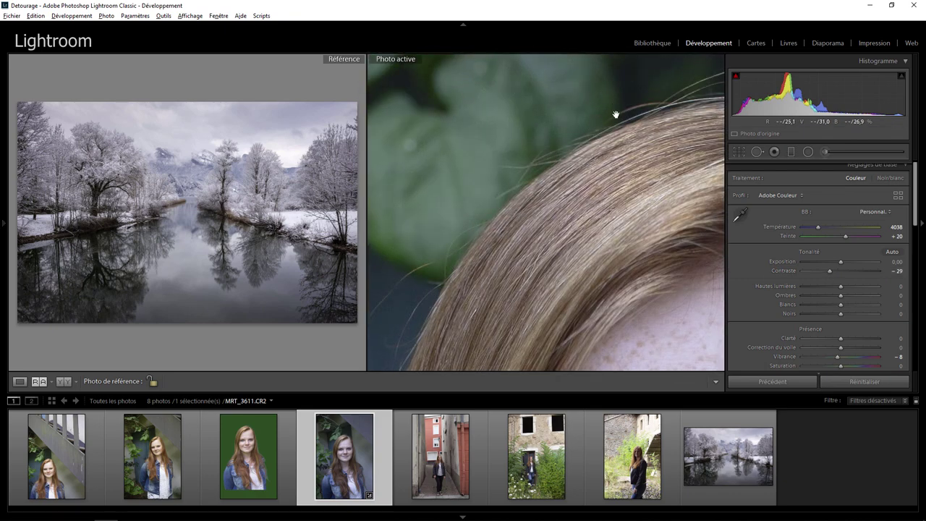
{"action": "key", "text": "ctrl+minus"}
{"action": "left_click", "coordinate": [540, 159]}
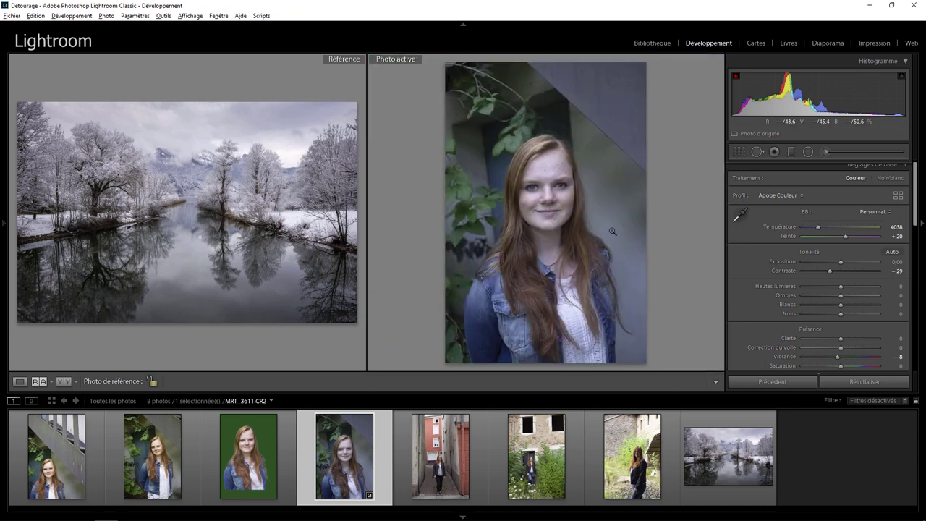
{"action": "left_click", "coordinate": [589, 219]}
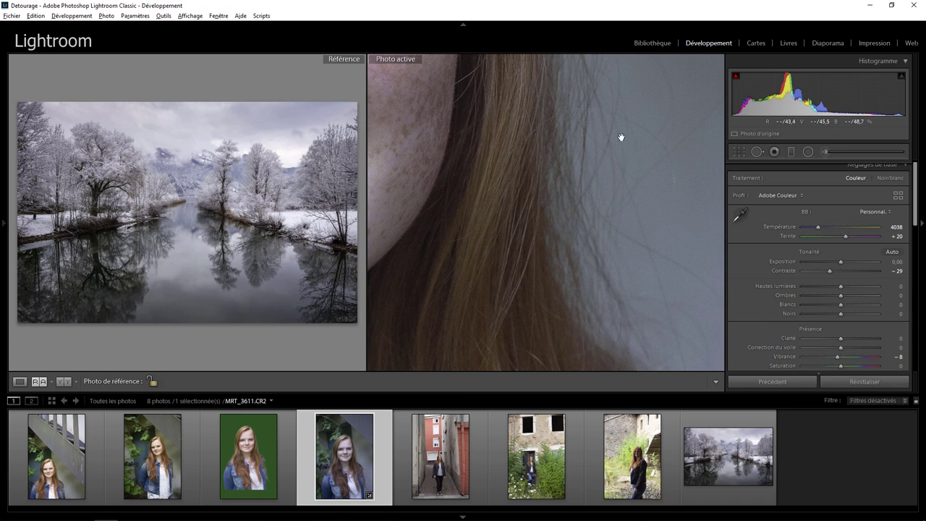
{"action": "left_click", "coordinate": [620, 220]}
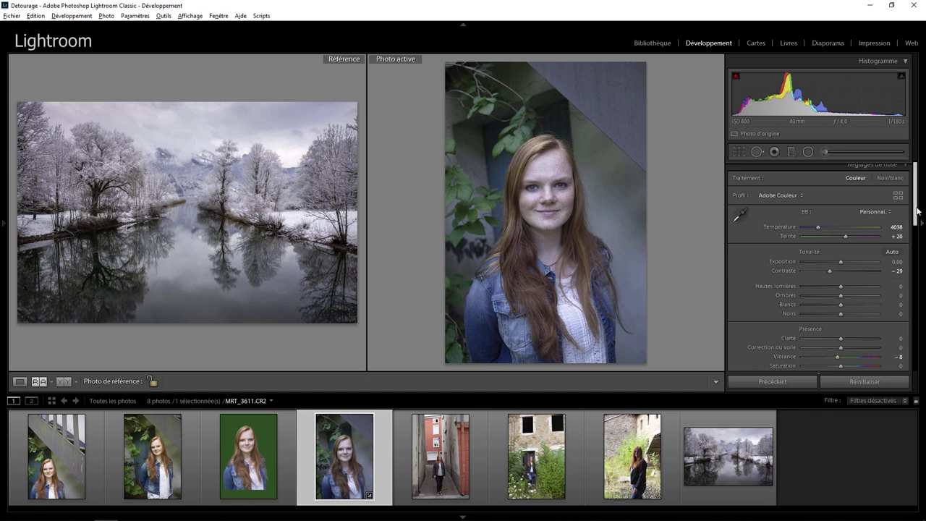
Push Jaune, Vert and Bleu vert HSL luminance to +100, then check the hair by the neck.
{"action": "left_click_drag", "start_coordinate": [917, 210], "coordinate": [914, 329]}
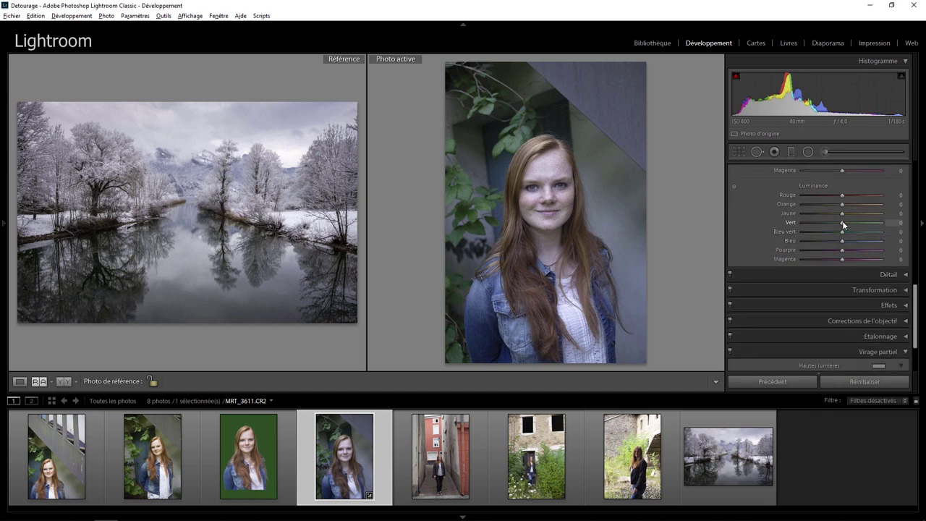
{"action": "left_click_drag", "start_coordinate": [842, 225], "coordinate": [896, 223]}
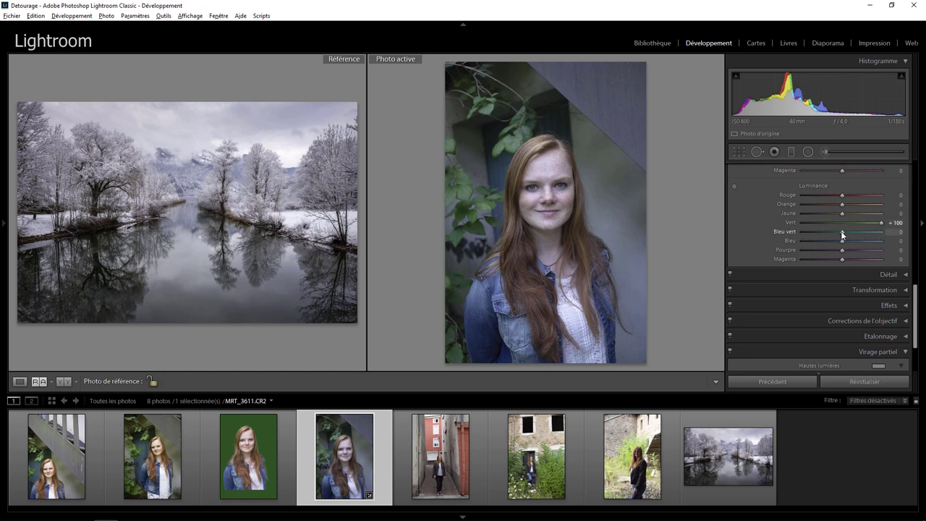
{"action": "left_click_drag", "start_coordinate": [842, 231], "coordinate": [897, 231]}
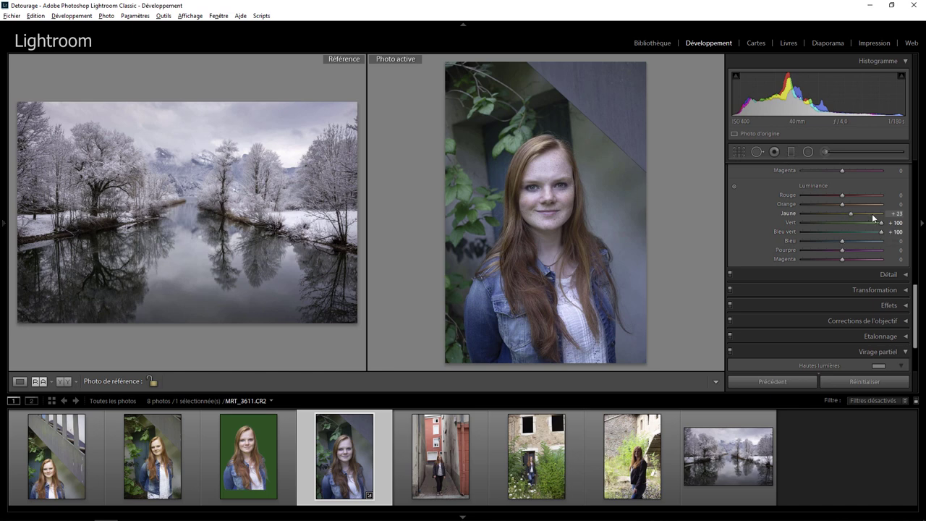
{"action": "left_click", "coordinate": [594, 222]}
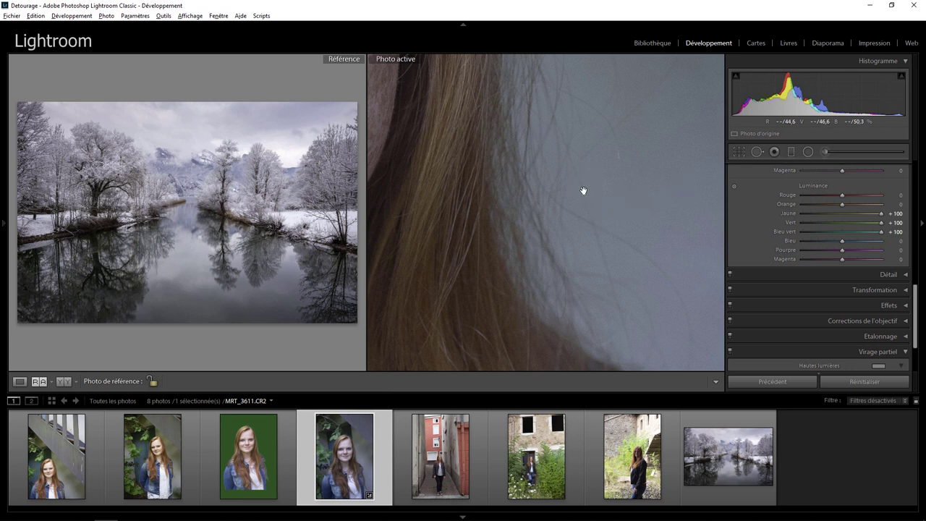
{"action": "left_click", "coordinate": [582, 189]}
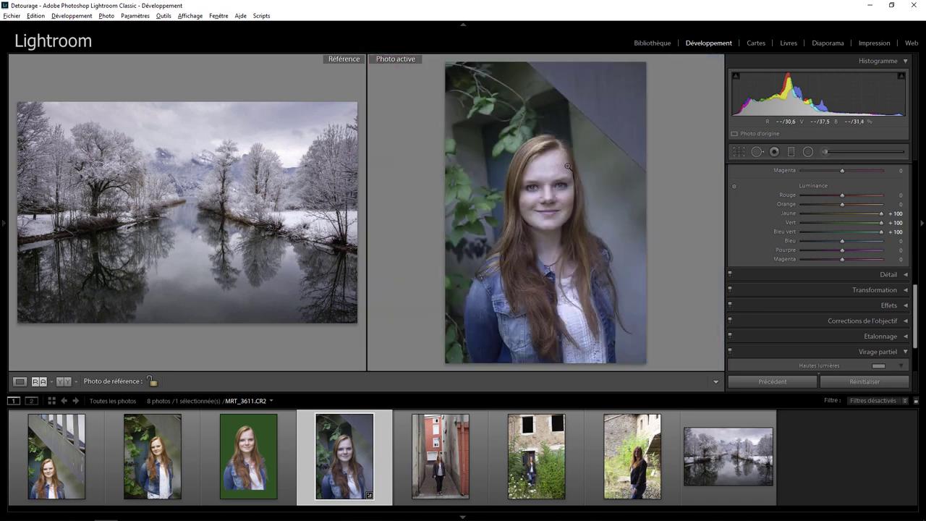
Drag the Vert, Bleu vert and Jaune HSL saturation sliders fully left to −100.
{"action": "scroll", "coordinate": [860, 286], "scroll_direction": "up", "scroll_amount": 4}
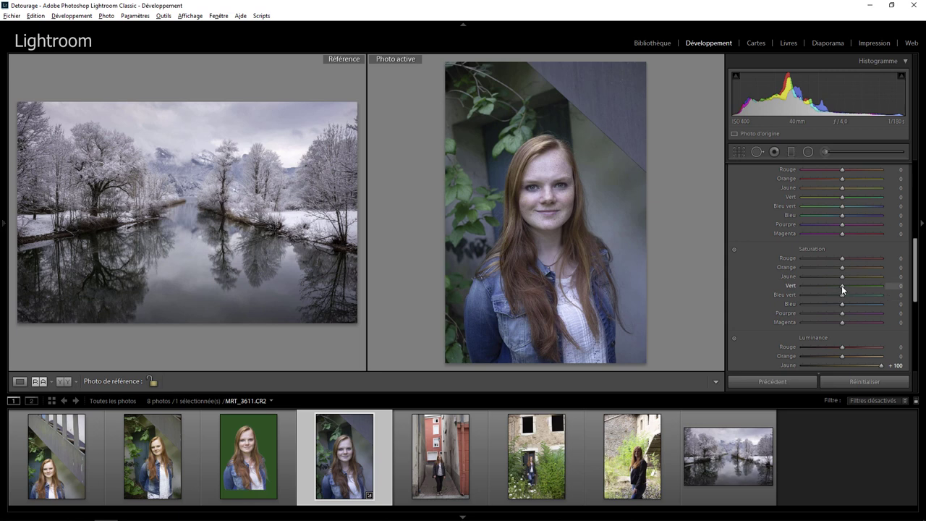
{"action": "left_click_drag", "start_coordinate": [842, 288], "coordinate": [793, 288]}
{"action": "left_click_drag", "start_coordinate": [842, 297], "coordinate": [790, 296]}
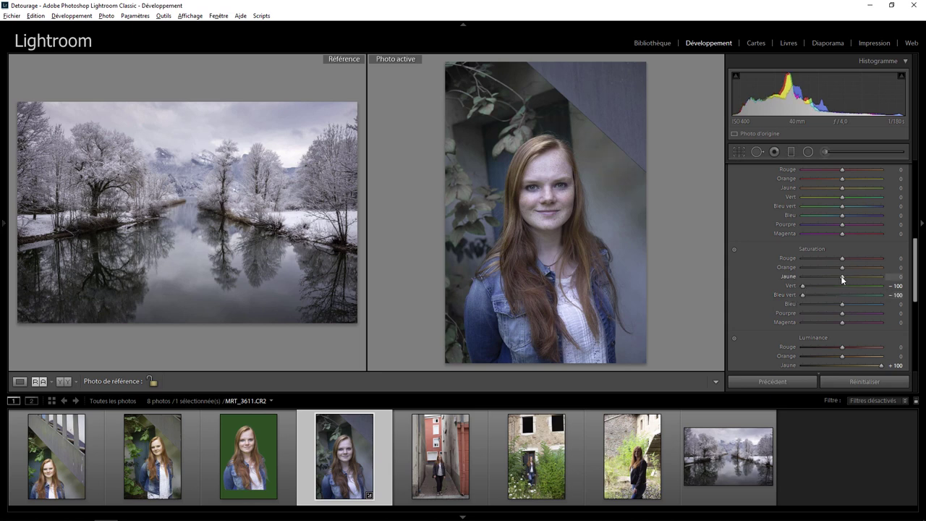
{"action": "left_click_drag", "start_coordinate": [841, 278], "coordinate": [805, 277]}
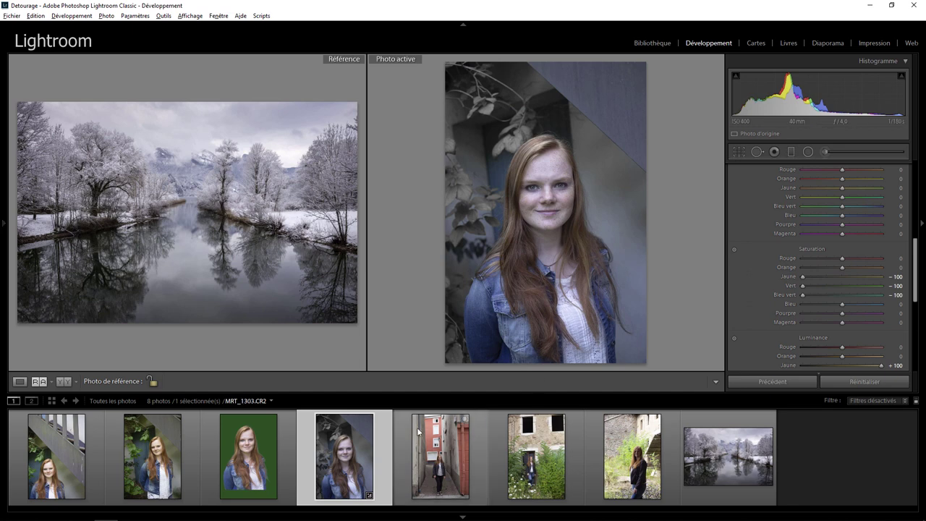
Select the portrait and winter river photo and send both to Adobe Photoshop CC 2019.
{"action": "left_click", "coordinate": [752, 471], "text": "shift"}
{"action": "left_click", "coordinate": [376, 465]}
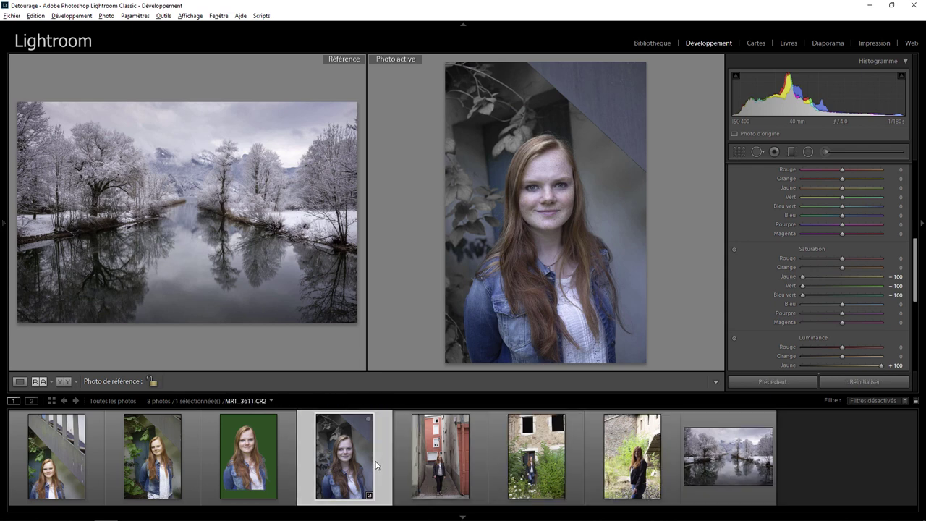
{"action": "left_click", "coordinate": [723, 457], "text": "ctrl"}
{"action": "right_click", "coordinate": [724, 457]}
{"action": "mouse_move", "coordinate": [757, 225]}
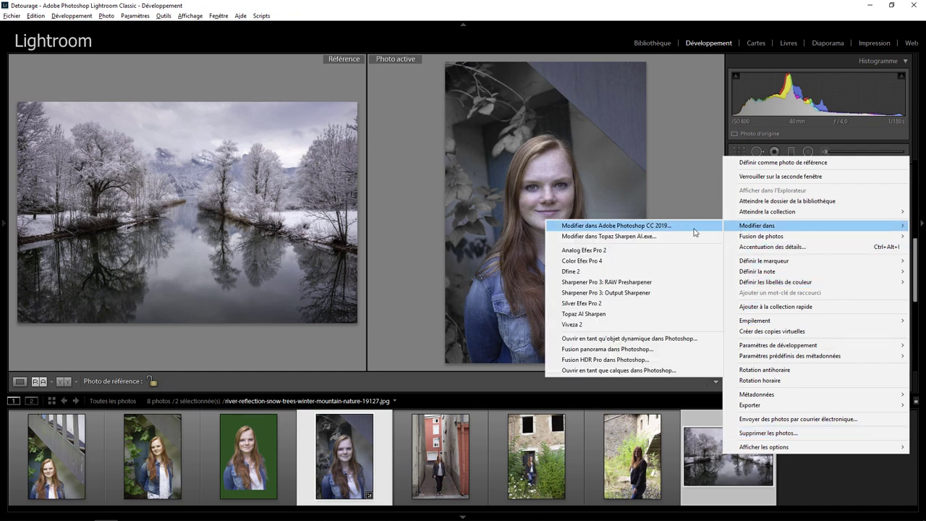
{"action": "left_click", "coordinate": [685, 232]}
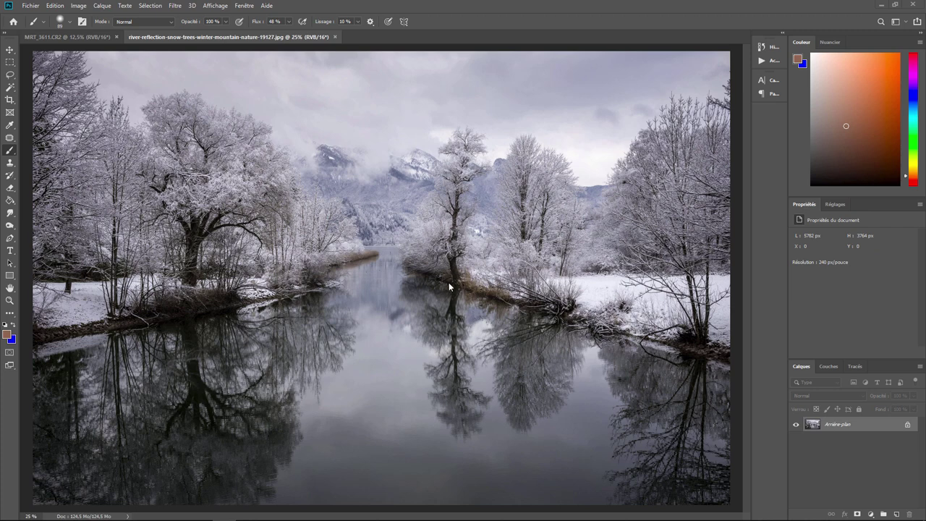
On the MRT_3611.CR2 tab, run Sélection > Sujet, then Sélectionner et masquer.
{"action": "left_click", "coordinate": [84, 34]}
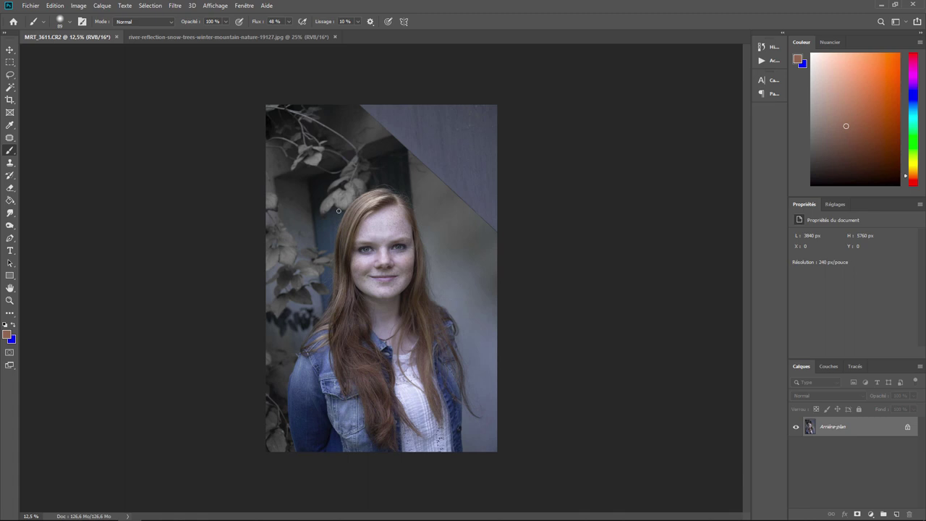
{"action": "left_click", "coordinate": [152, 6]}
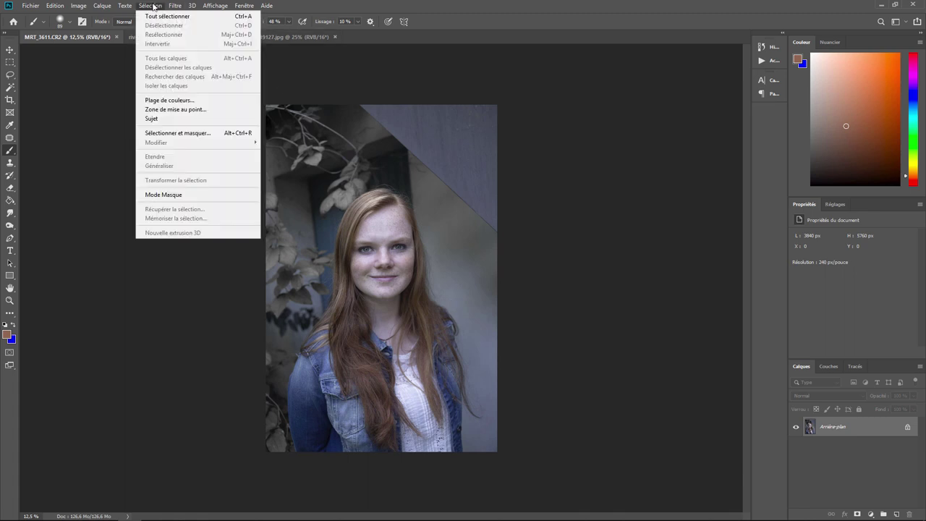
{"action": "left_click", "coordinate": [154, 117]}
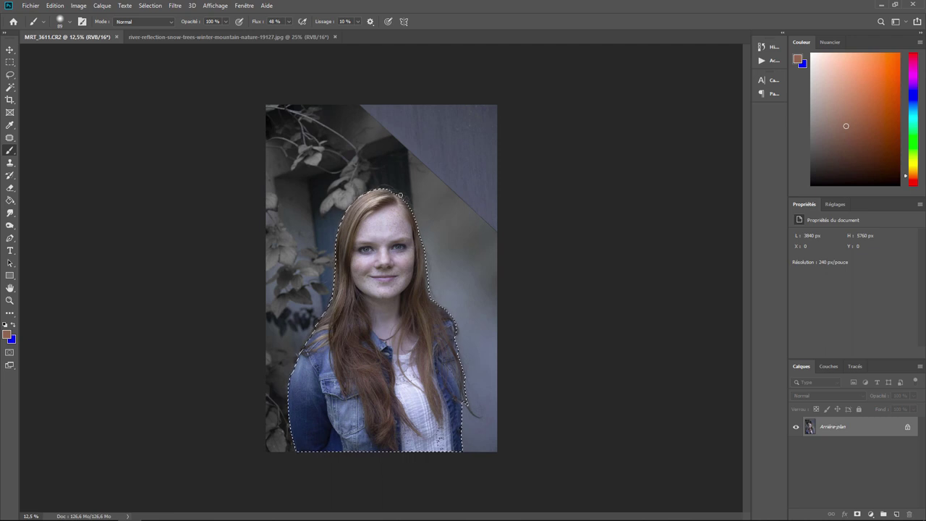
{"action": "left_click", "coordinate": [152, 6]}
{"action": "left_click", "coordinate": [183, 133]}
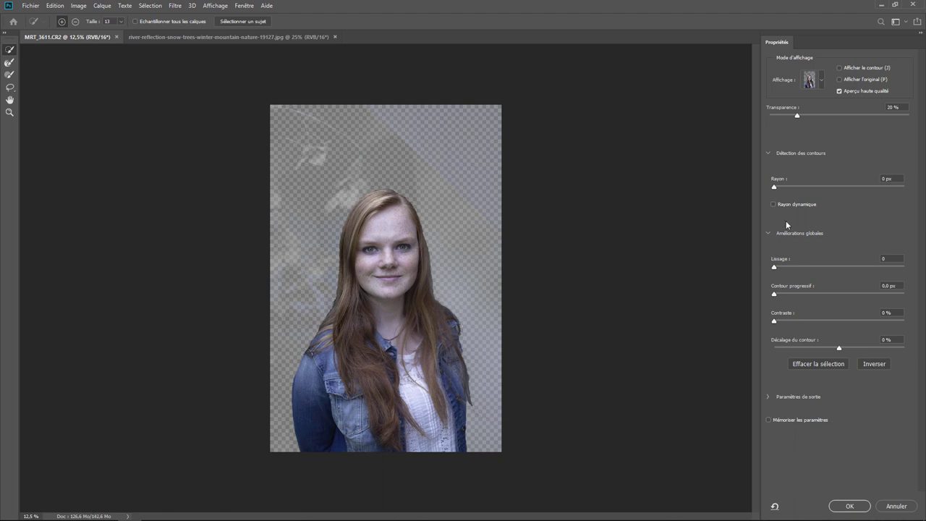
Set Rayon to 93 px, preview the edge contour, and confirm the refined selection with OK.
{"action": "left_click_drag", "start_coordinate": [775, 185], "coordinate": [887, 189]}
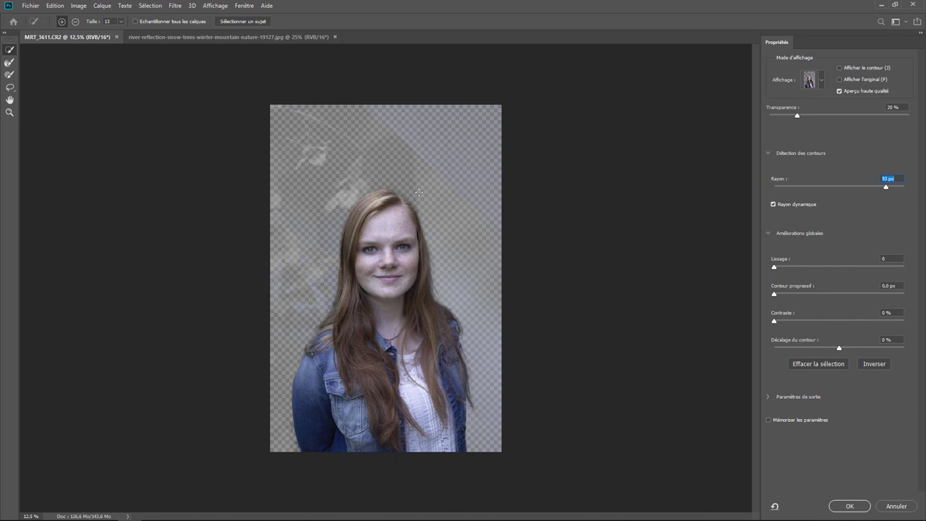
{"action": "left_click", "coordinate": [854, 67]}
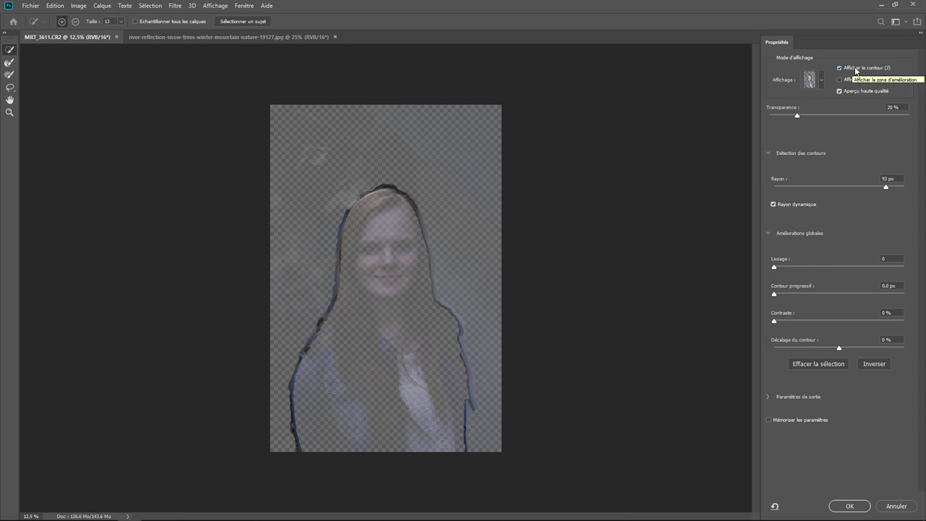
{"action": "left_click", "coordinate": [855, 68]}
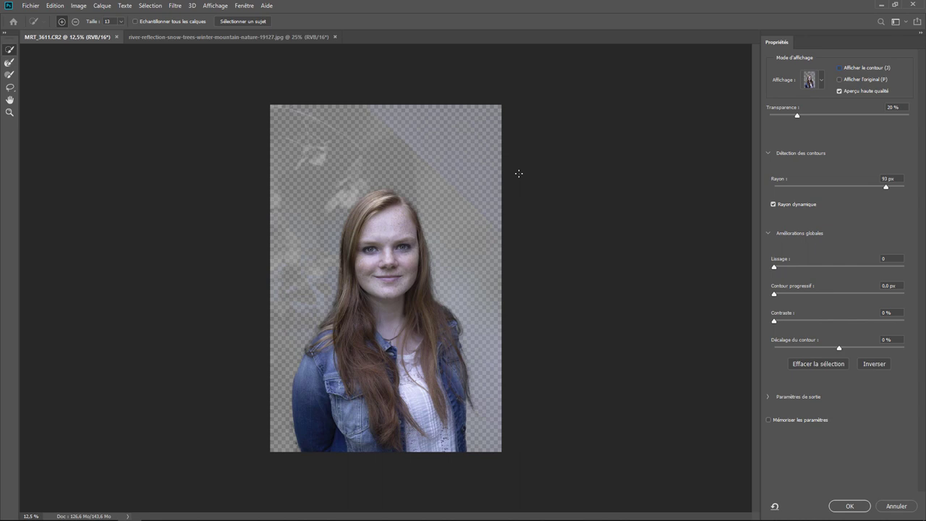
{"action": "left_click", "coordinate": [852, 506]}
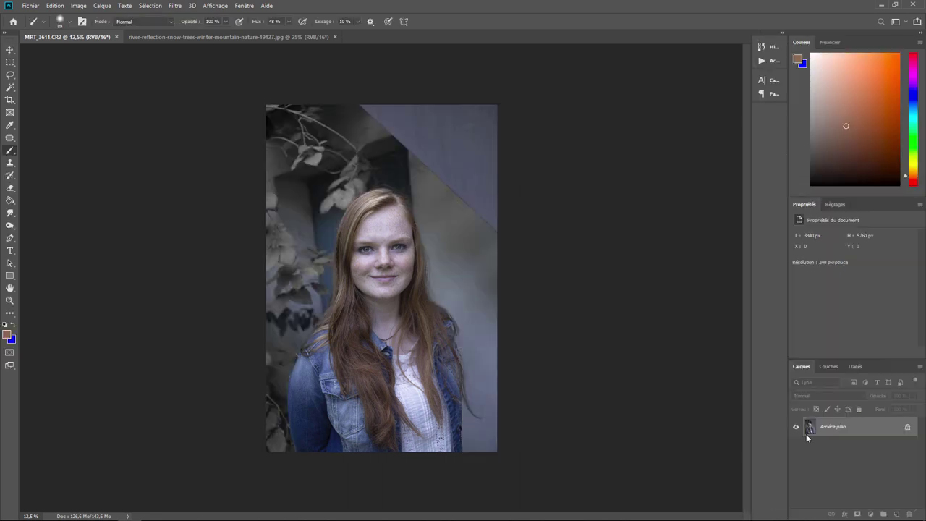
In Couches, add an Alpha 1 channel and fill the selection with Blanc via Edition > Remplir.
{"action": "left_click", "coordinate": [826, 366]}
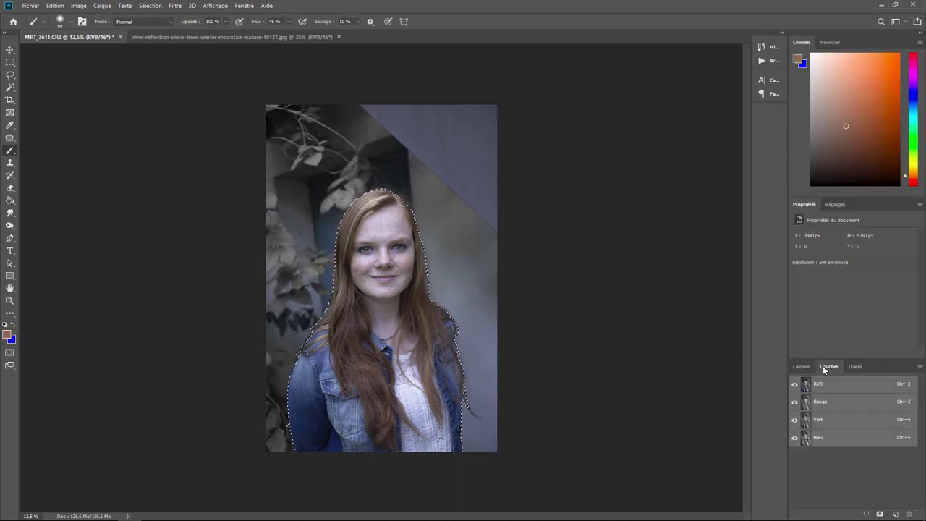
{"action": "left_click", "coordinate": [894, 513]}
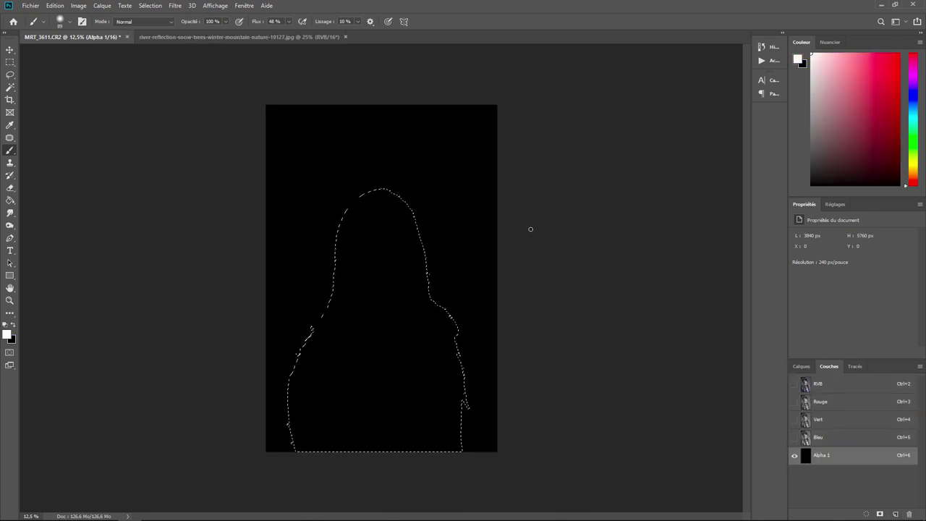
{"action": "left_click", "coordinate": [55, 7]}
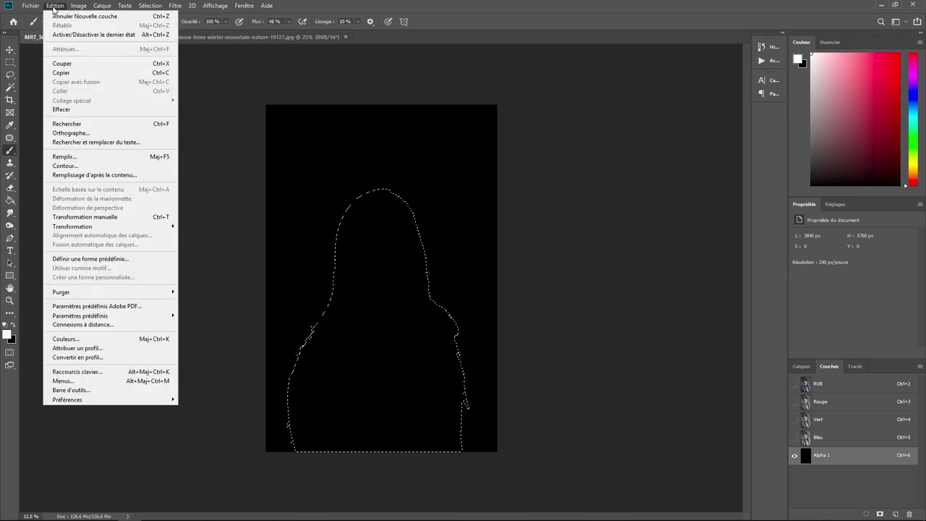
{"action": "left_click", "coordinate": [67, 157]}
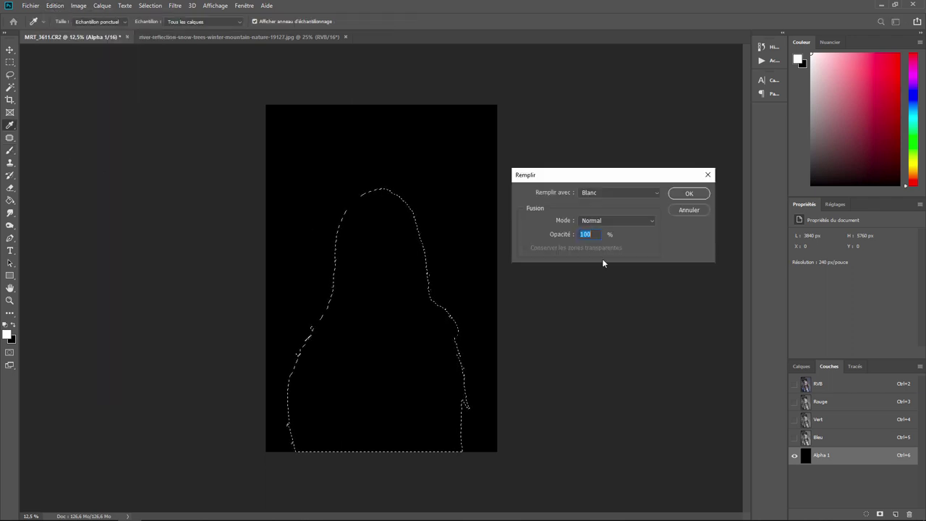
{"action": "left_click", "coordinate": [684, 194]}
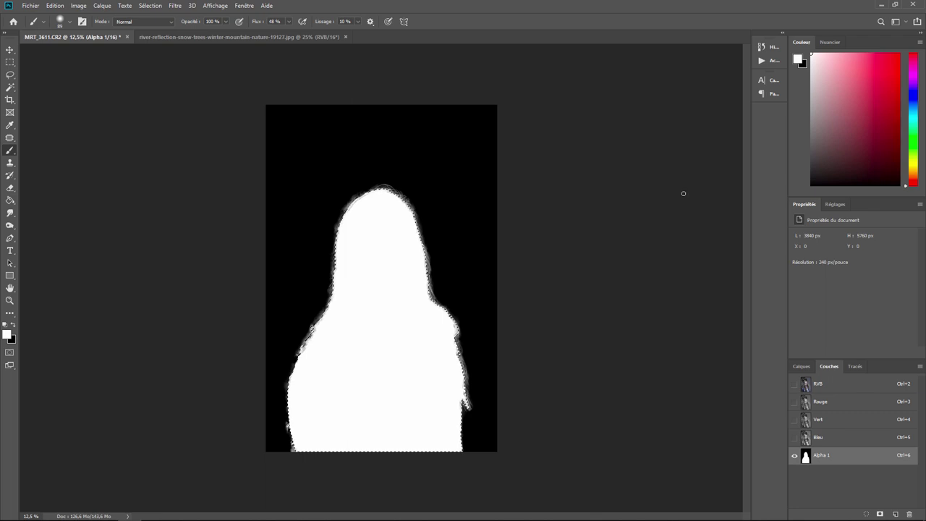
Deselect and zoom the Alpha 1 mask to 50% on the top-of-head hair edge.
{"action": "key", "text": "ctrl+plus"}
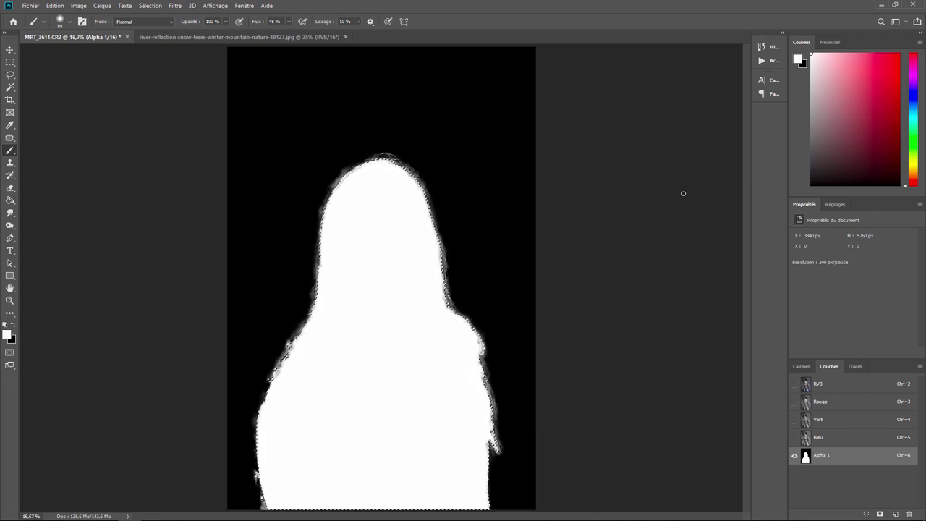
{"action": "key", "text": "ctrl+d"}
{"action": "key", "text": "ctrl+plus"}
{"action": "key", "text": "ctrl+plus"}
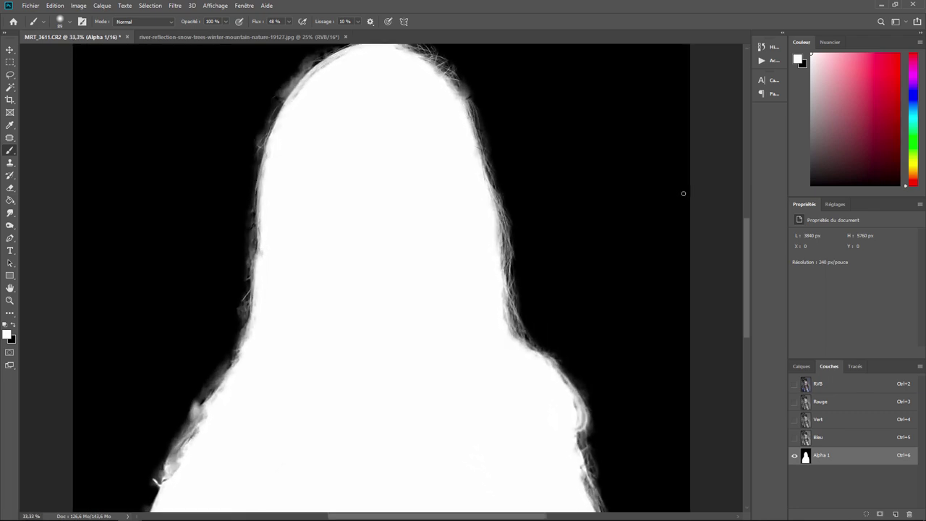
{"action": "left_click_drag", "start_coordinate": [416, 144], "coordinate": [478, 239]}
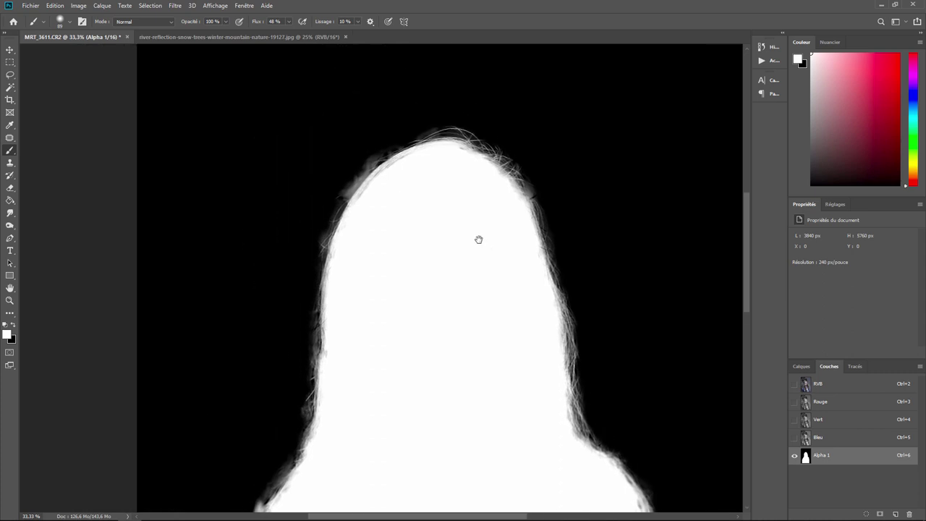
{"action": "key", "text": "ctrl+plus"}
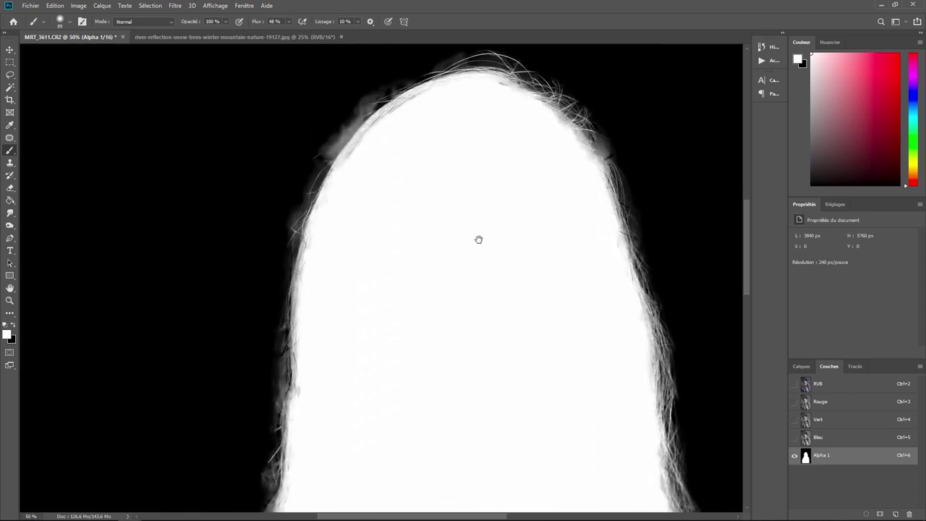
Toggle the colour photo over the mask to compare, then make white the foreground colour.
{"action": "left_click", "coordinate": [795, 385]}
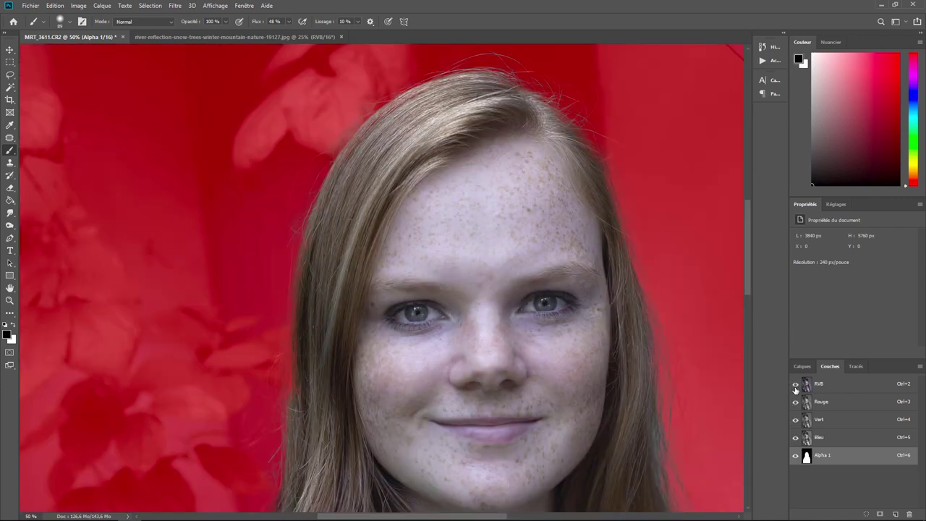
{"action": "left_click", "coordinate": [795, 385]}
{"action": "key", "text": "x"}
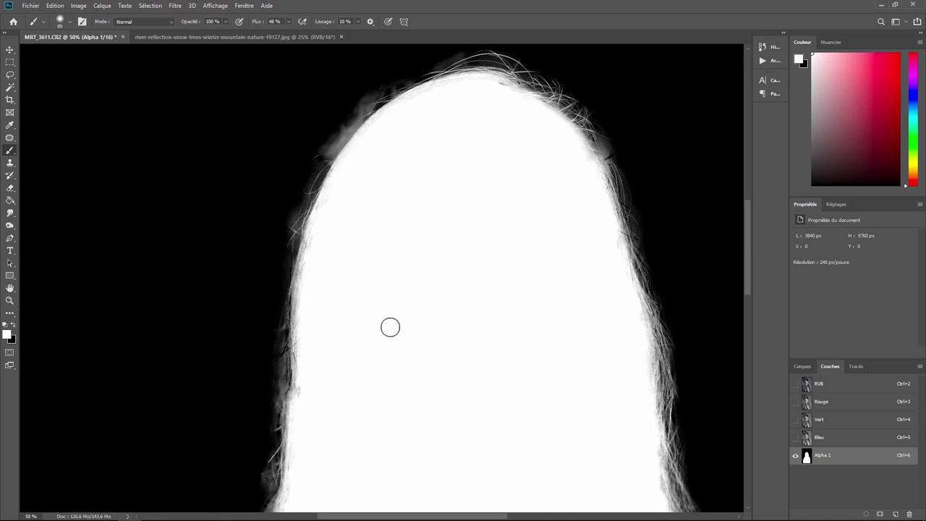
Paint the grey fringe along the lower-left hair edge black, checking against the photo.
{"action": "left_click", "coordinate": [11, 325]}
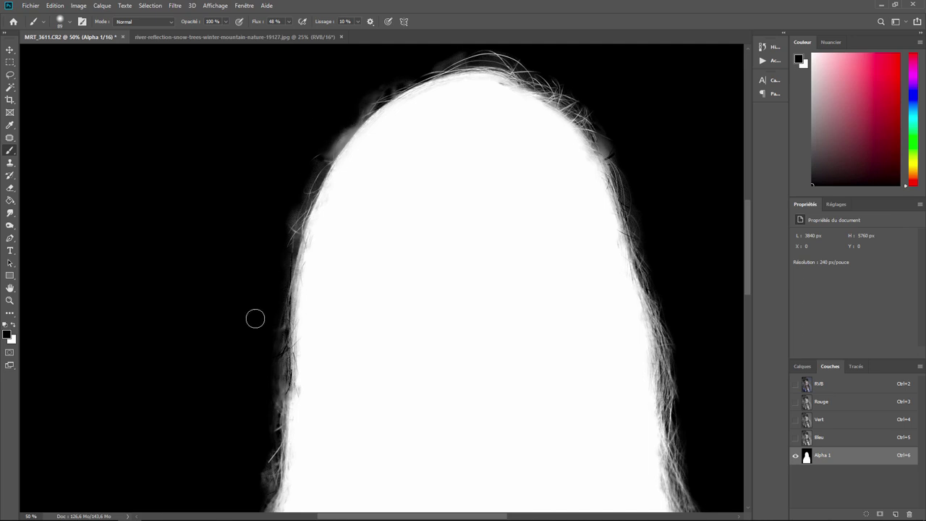
{"action": "left_click_drag", "start_coordinate": [424, 325], "coordinate": [448, 188]}
{"action": "left_click_drag", "start_coordinate": [413, 262], "coordinate": [421, 149]}
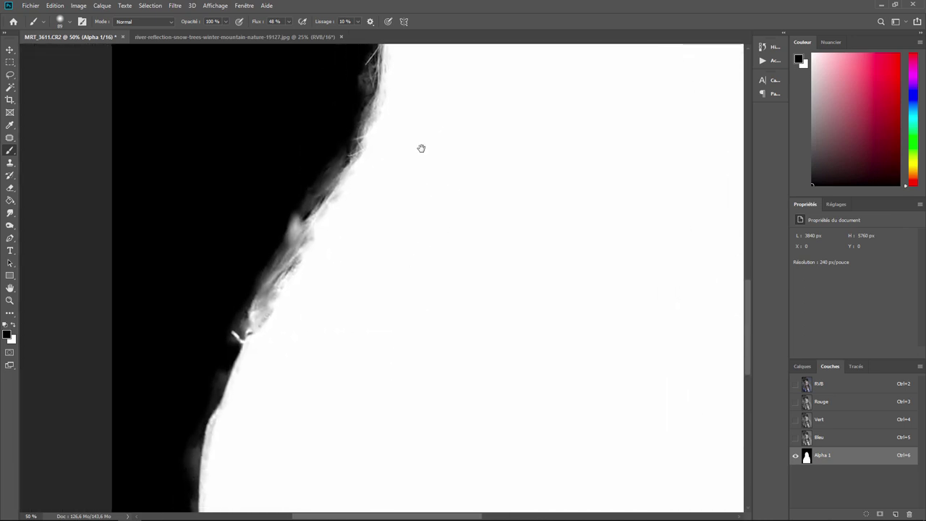
{"action": "mouse_move", "coordinate": [292, 217]}
{"action": "left_mouse_down"}
{"action": "mouse_move", "coordinate": [279, 227]}
{"action": "mouse_move", "coordinate": [268, 307]}
{"action": "left_mouse_up"}
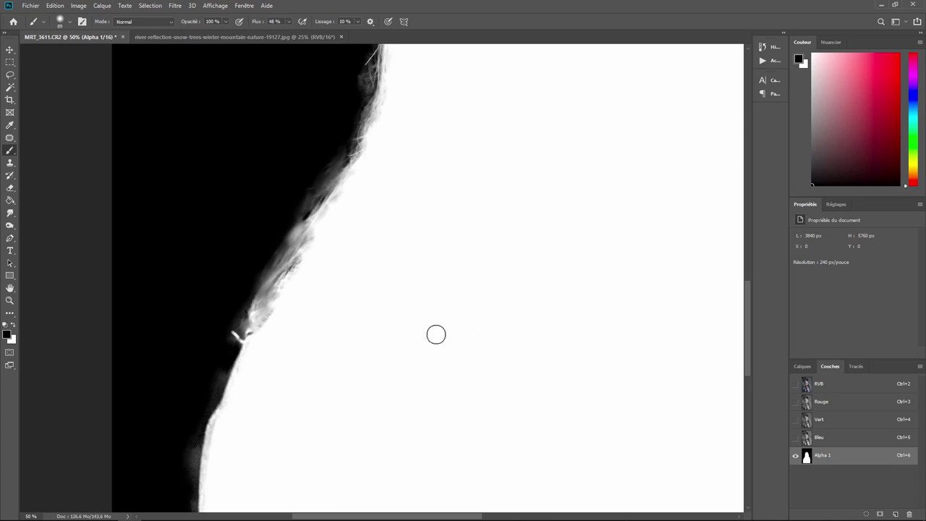
{"action": "left_click", "coordinate": [796, 384]}
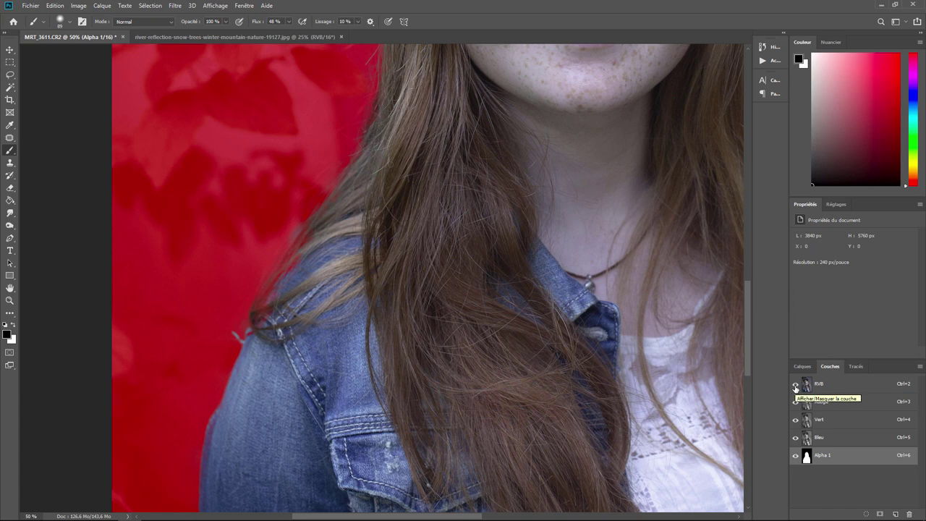
{"action": "left_click", "coordinate": [796, 384]}
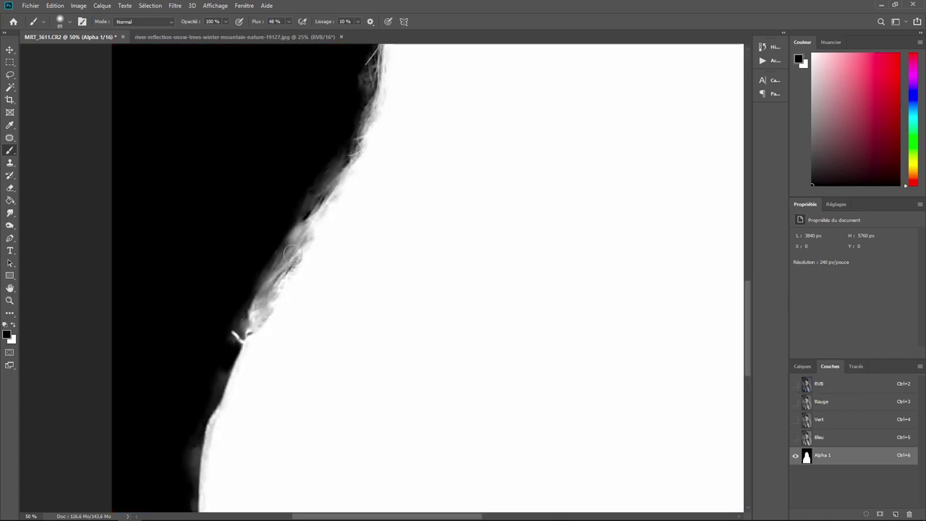
Whiten the grey semi-transparent inner edge, then blacken the fringe near the notch further down.
{"action": "left_click", "coordinate": [12, 326]}
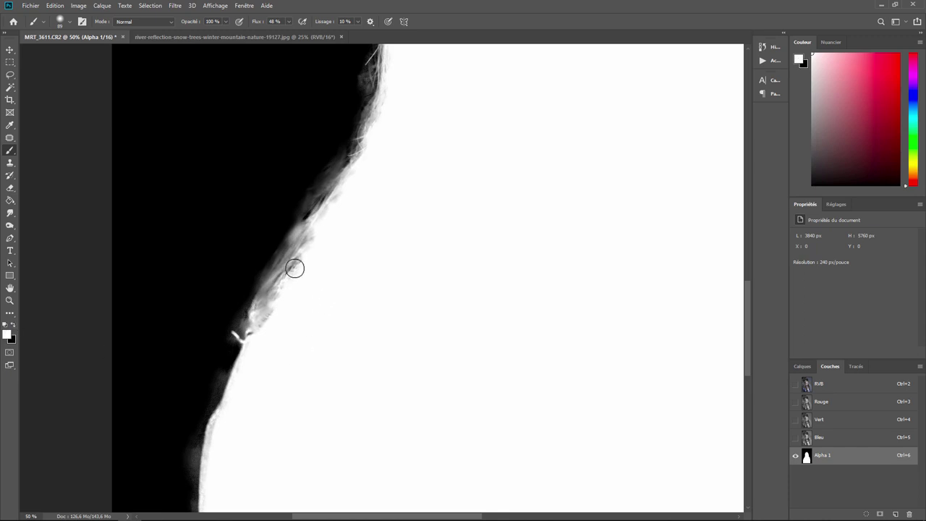
{"action": "mouse_move", "coordinate": [284, 278]}
{"action": "left_mouse_down"}
{"action": "mouse_move", "coordinate": [260, 316]}
{"action": "mouse_move", "coordinate": [258, 306]}
{"action": "left_mouse_up"}
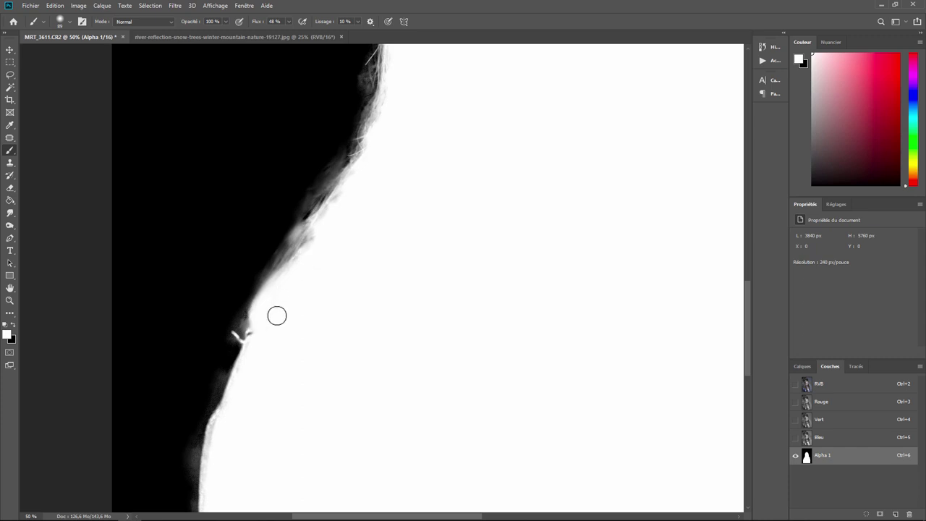
{"action": "left_click_drag", "start_coordinate": [323, 402], "coordinate": [374, 188]}
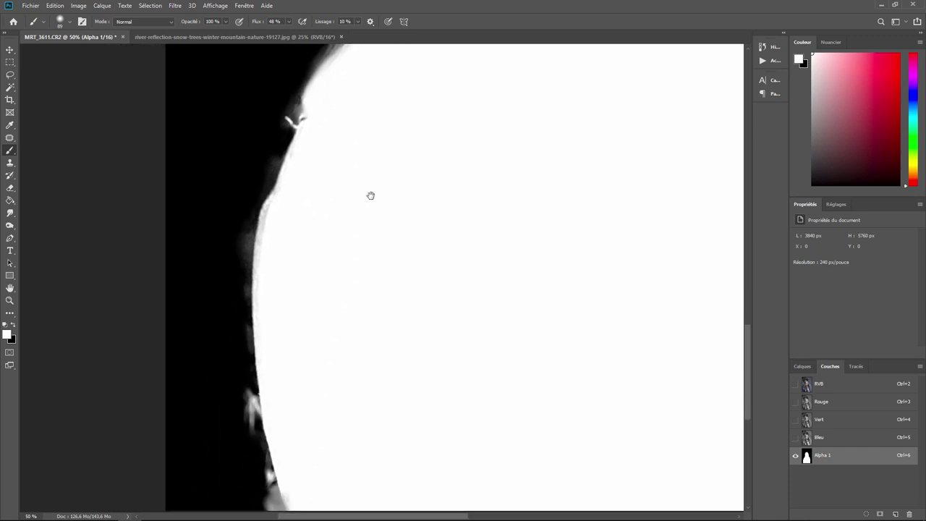
{"action": "left_click_drag", "start_coordinate": [362, 382], "coordinate": [355, 183]}
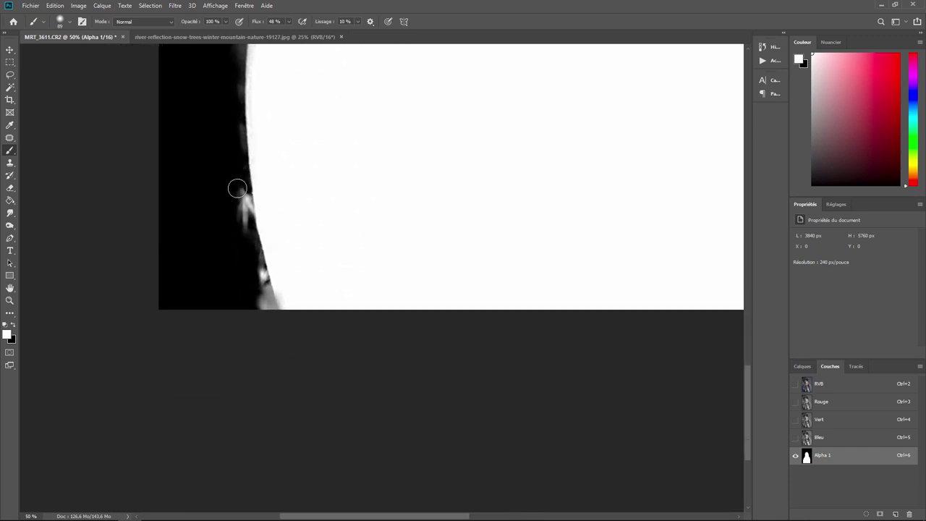
{"action": "left_click", "coordinate": [14, 328]}
{"action": "mouse_move", "coordinate": [230, 186]}
{"action": "left_mouse_down"}
{"action": "mouse_move", "coordinate": [247, 227]}
{"action": "mouse_move", "coordinate": [242, 181]}
{"action": "mouse_move", "coordinate": [241, 236]}
{"action": "mouse_move", "coordinate": [267, 307]}
{"action": "mouse_move", "coordinate": [252, 265]}
{"action": "mouse_move", "coordinate": [256, 273]}
{"action": "left_mouse_up"}
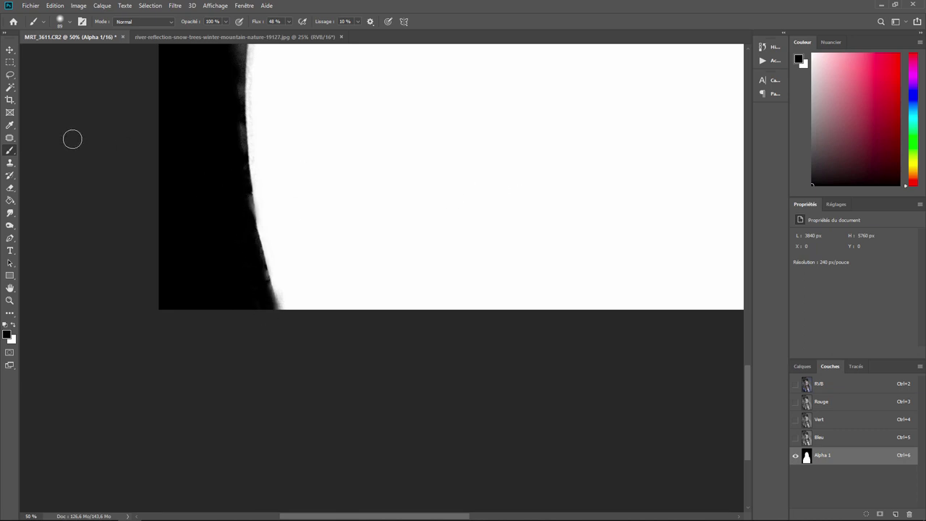
Paint dark specks along the mask's right edge white, undoing one bad stroke.
{"action": "left_click_drag", "start_coordinate": [566, 174], "coordinate": [346, 281]}
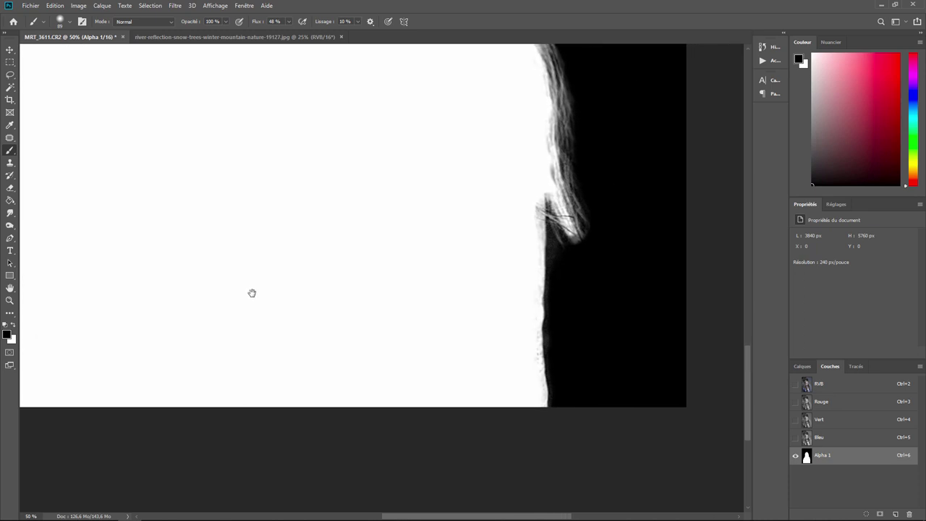
{"action": "left_click", "coordinate": [12, 326]}
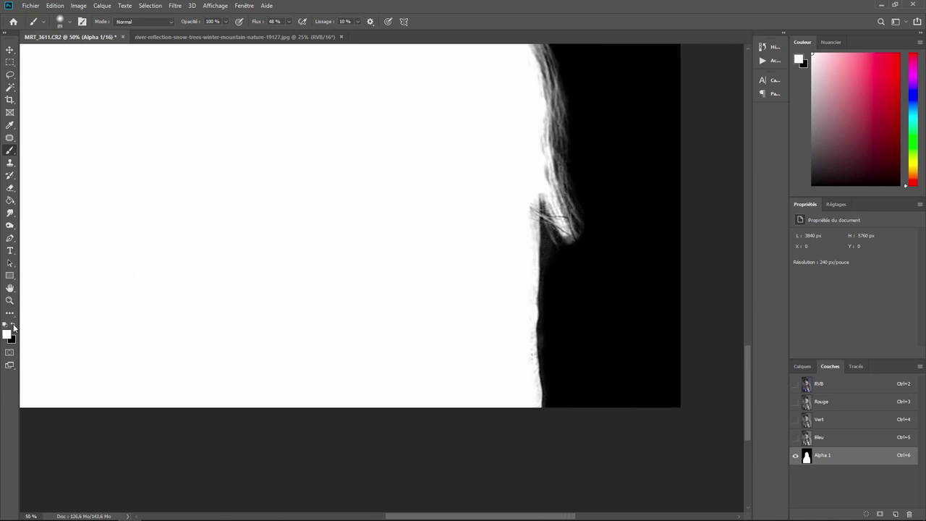
{"action": "left_click_drag", "start_coordinate": [525, 327], "coordinate": [533, 399]}
{"action": "left_click_drag", "start_coordinate": [525, 302], "coordinate": [535, 282]}
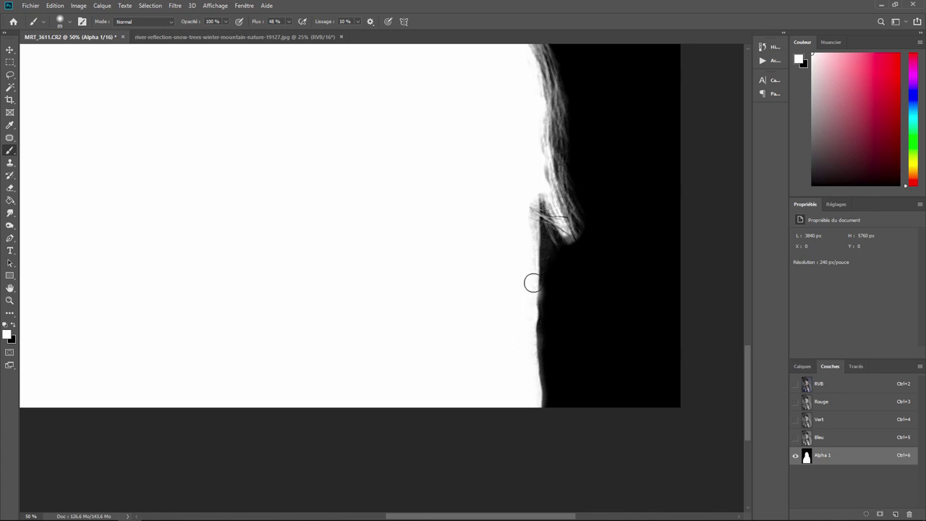
{"action": "key", "text": "ctrl+z"}
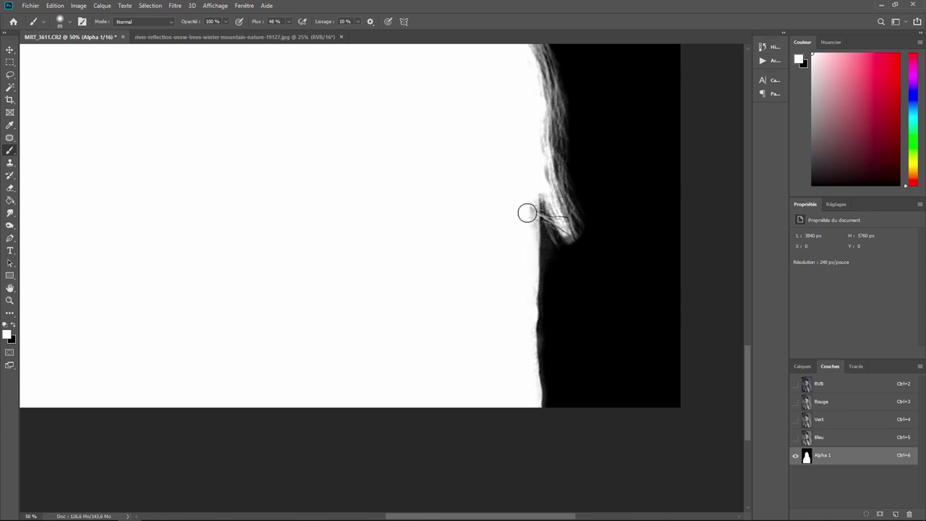
Darken stray strands at the head's right hair edge with black after undoing a white spot.
{"action": "left_click_drag", "start_coordinate": [474, 126], "coordinate": [475, 273]}
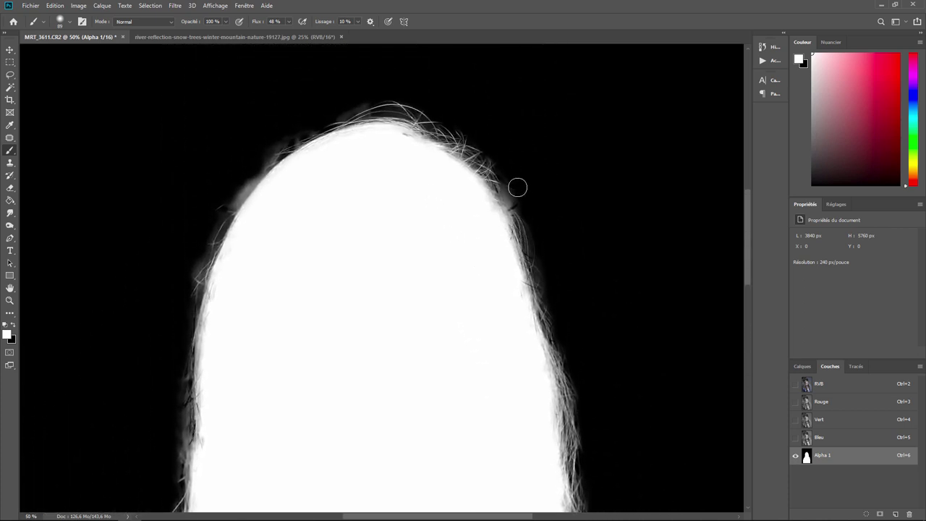
{"action": "left_click_drag", "start_coordinate": [512, 194], "coordinate": [516, 190]}
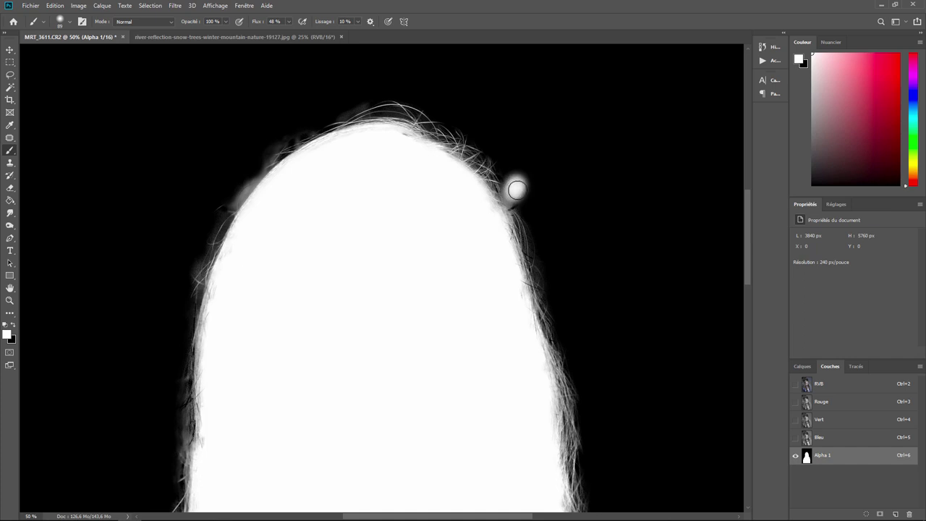
{"action": "key", "text": "ctrl+z"}
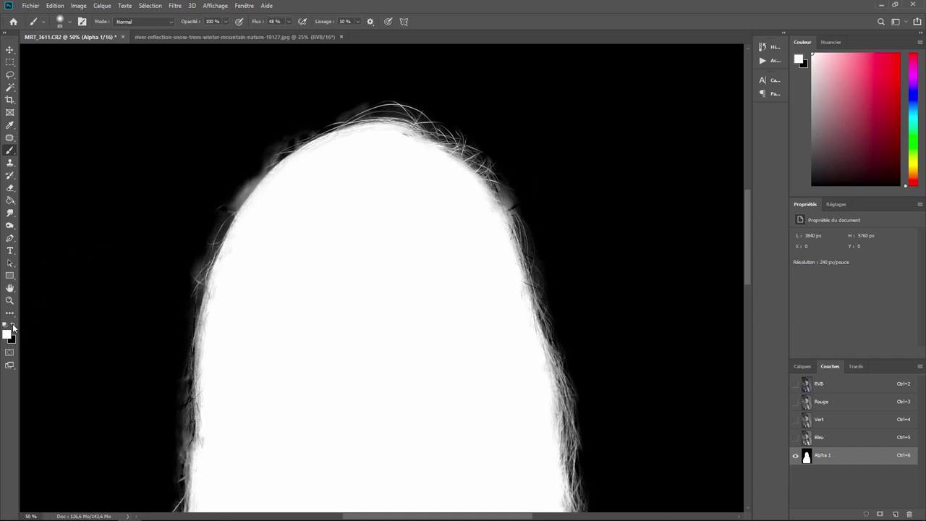
{"action": "left_click", "coordinate": [13, 327]}
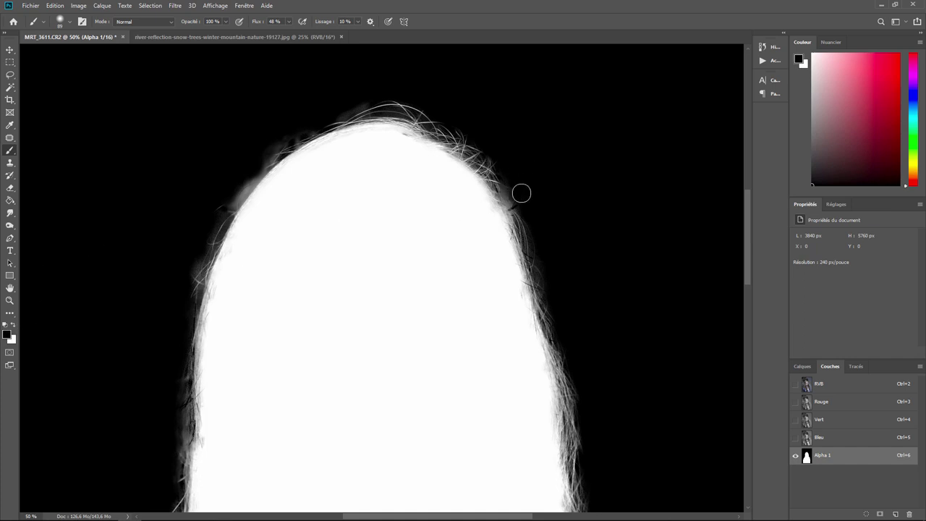
{"action": "left_click_drag", "start_coordinate": [516, 194], "coordinate": [509, 196]}
Load Alpha 1 as a selection and duplicate Arrière-plan as Arrière-plan copie.
{"action": "left_click", "coordinate": [850, 458], "text": "ctrl"}
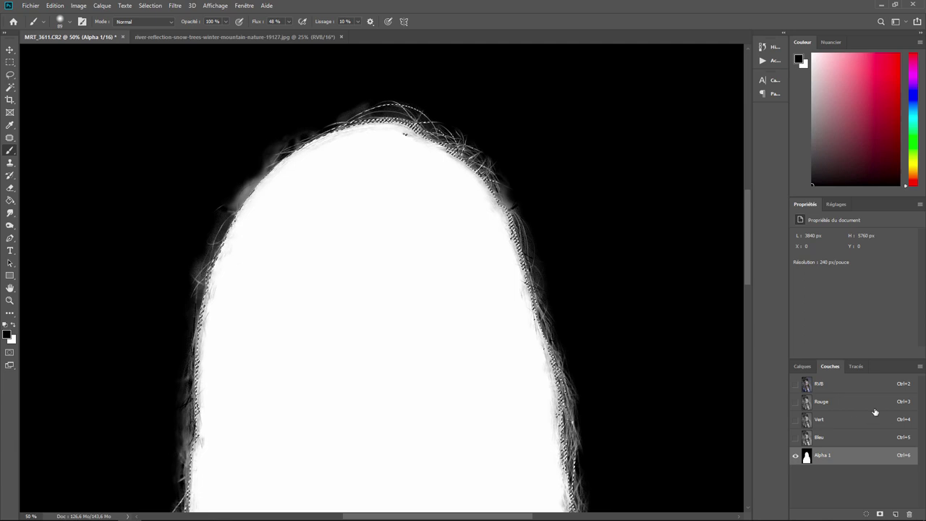
{"action": "left_click", "coordinate": [802, 366]}
{"action": "right_click", "coordinate": [844, 425]}
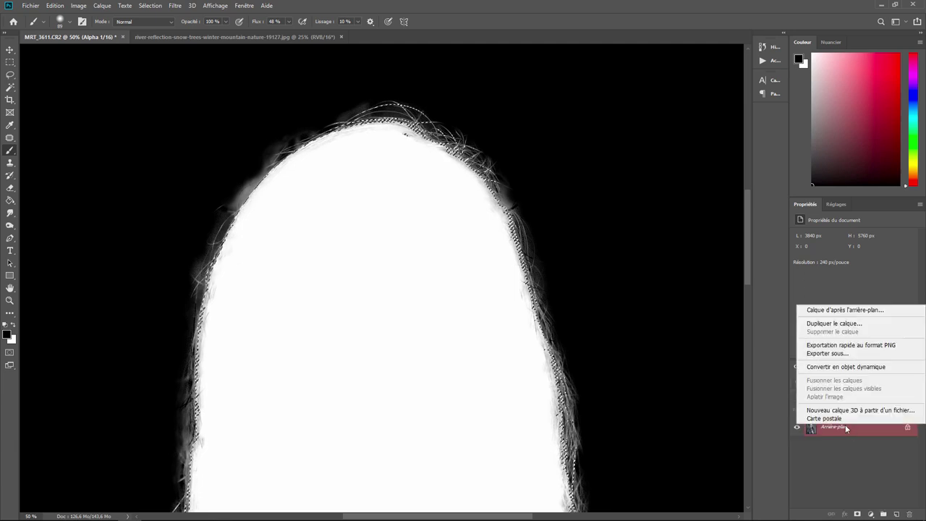
{"action": "left_click", "coordinate": [832, 324]}
{"action": "left_click", "coordinate": [706, 199]}
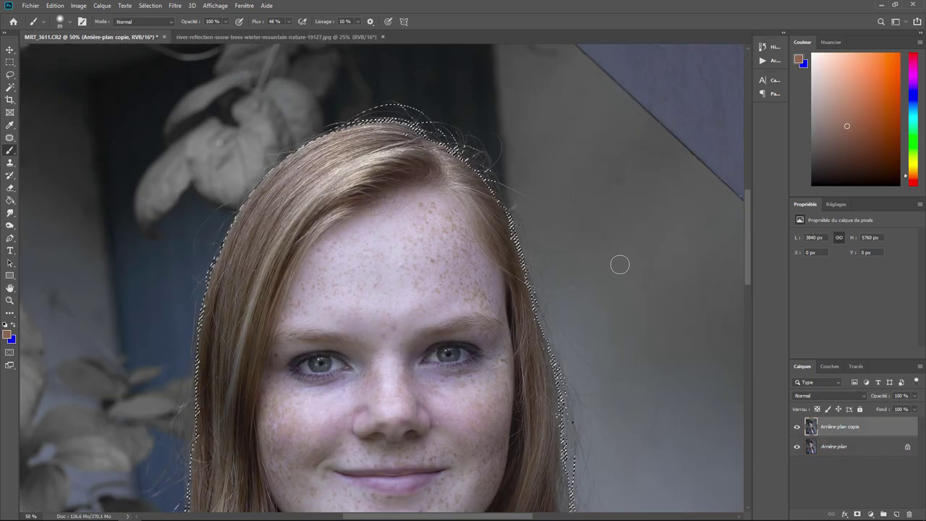
Paste the cut-out woman into the river landscape, scaled to about 74% and placed left of centre.
{"action": "left_click", "coordinate": [251, 39]}
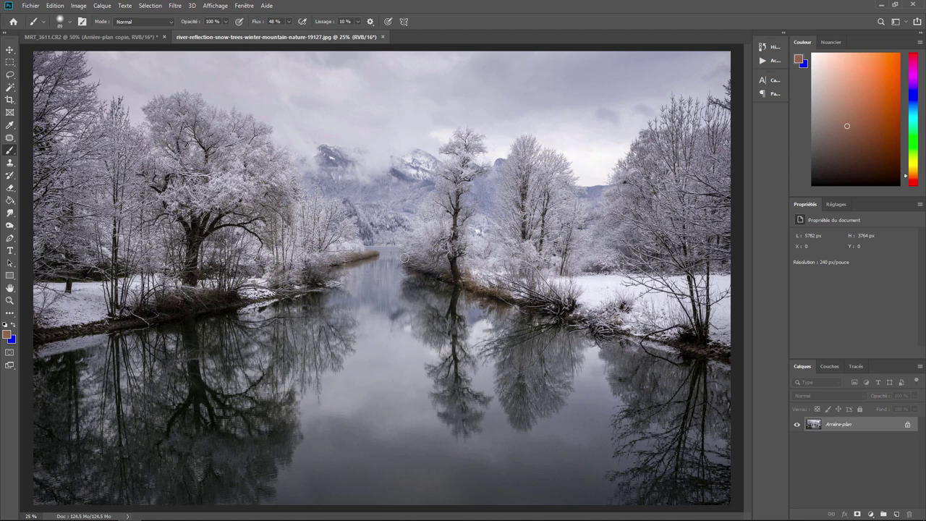
{"action": "key", "text": "ctrl+v"}
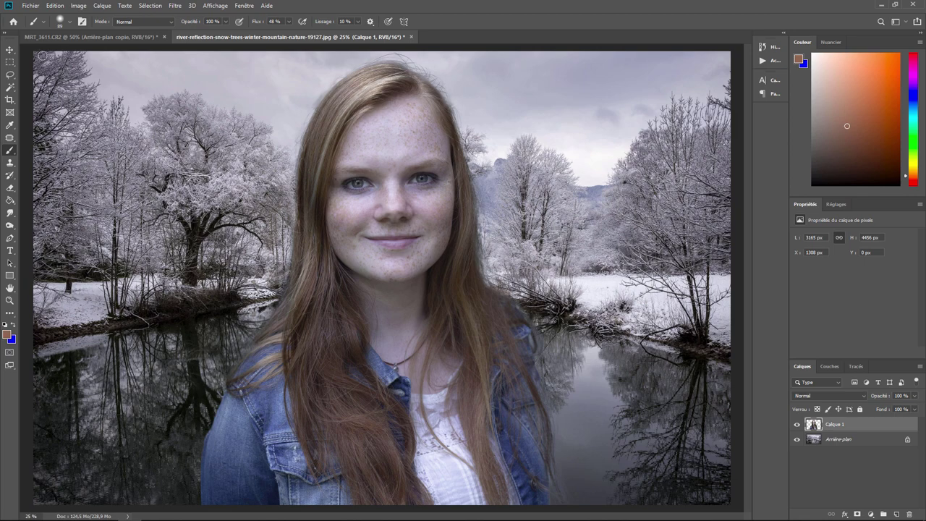
{"action": "left_click", "coordinate": [56, 6]}
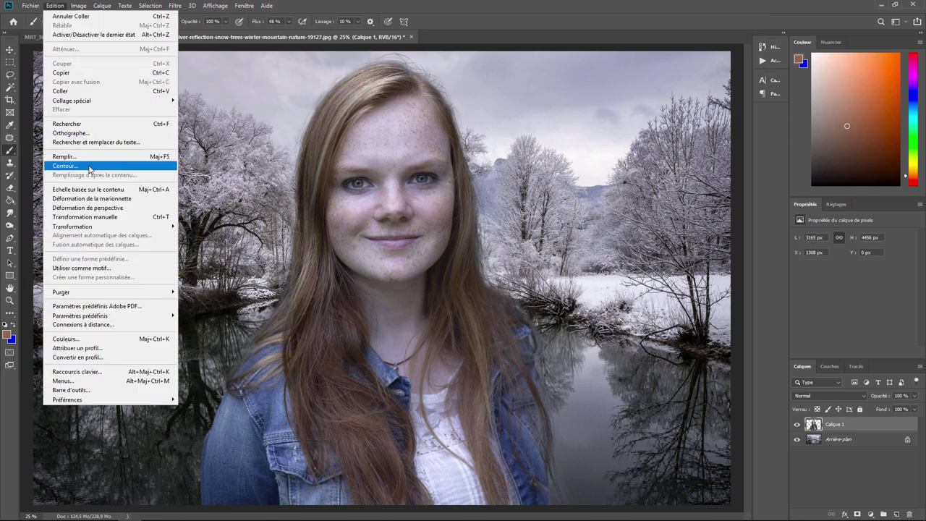
{"action": "mouse_move", "coordinate": [108, 226]}
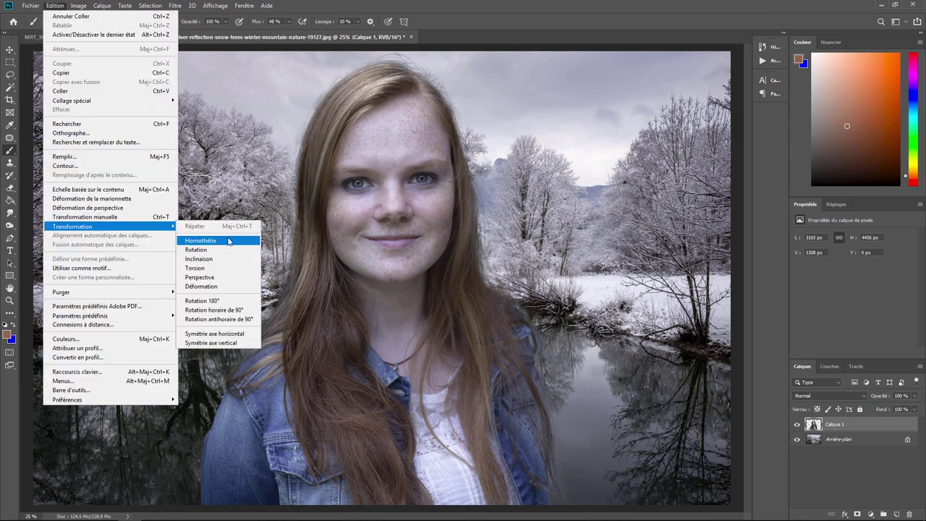
{"action": "left_click", "coordinate": [228, 241]}
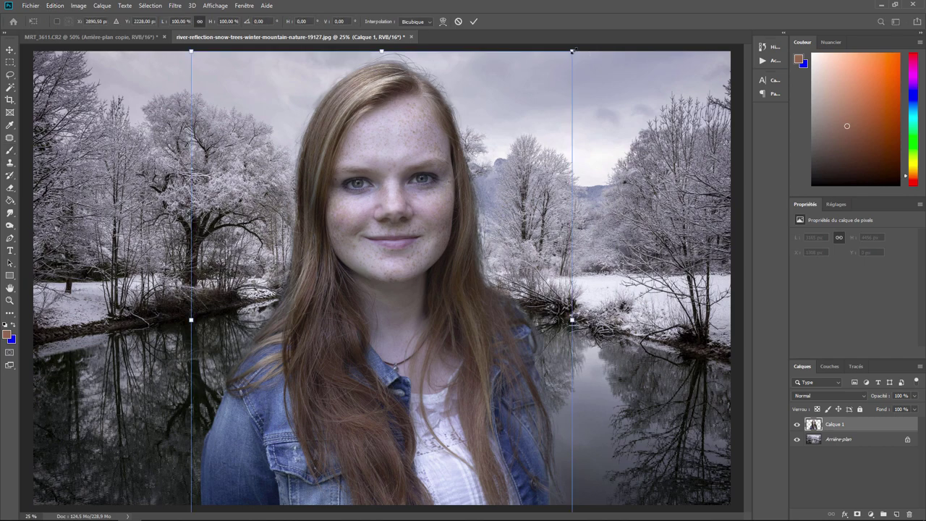
{"action": "left_click_drag", "start_coordinate": [572, 52], "coordinate": [510, 113]}
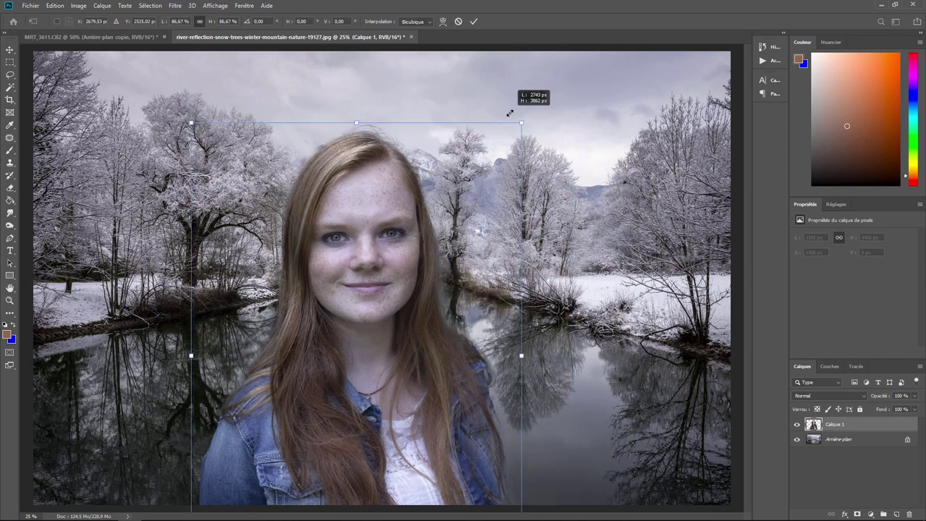
{"action": "left_click_drag", "start_coordinate": [510, 113], "coordinate": [486, 164]}
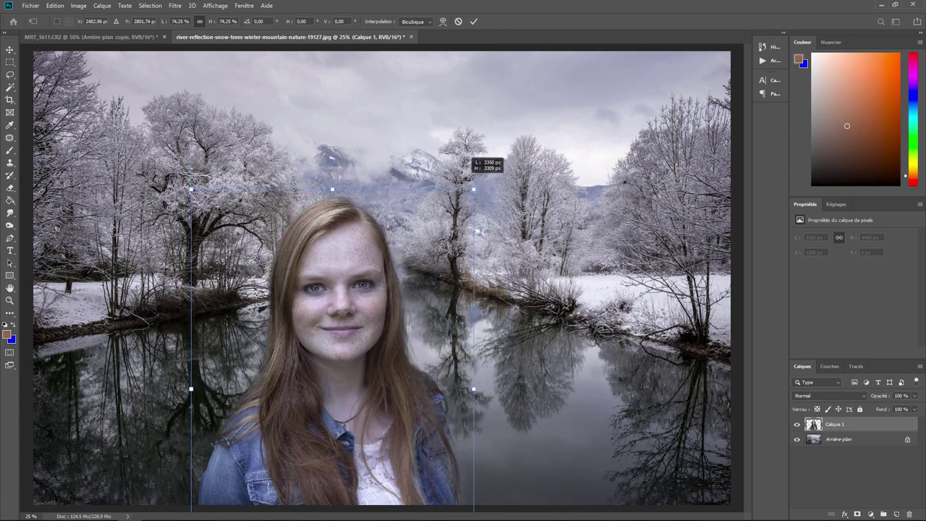
{"action": "mouse_move", "coordinate": [326, 408]}
{"action": "left_mouse_down"}
{"action": "mouse_move", "coordinate": [284, 334]}
{"action": "mouse_move", "coordinate": [265, 327]}
{"action": "left_mouse_up"}
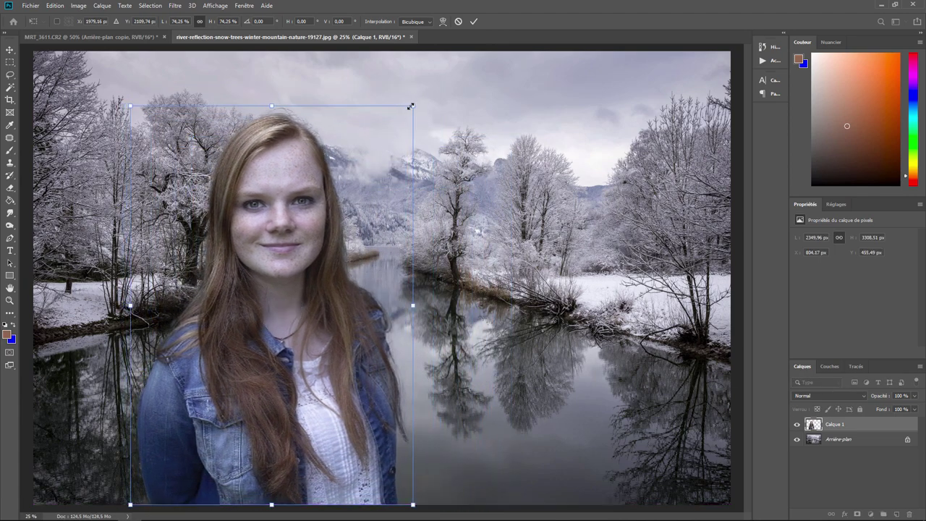
{"action": "left_click_drag", "start_coordinate": [410, 106], "coordinate": [408, 114]}
{"action": "key", "text": "Return"}
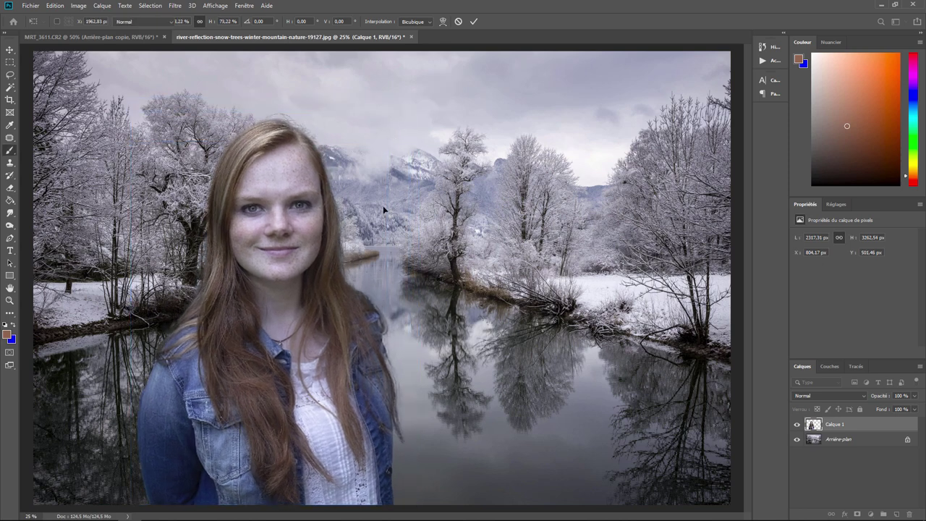
{"action": "key", "text": "b"}
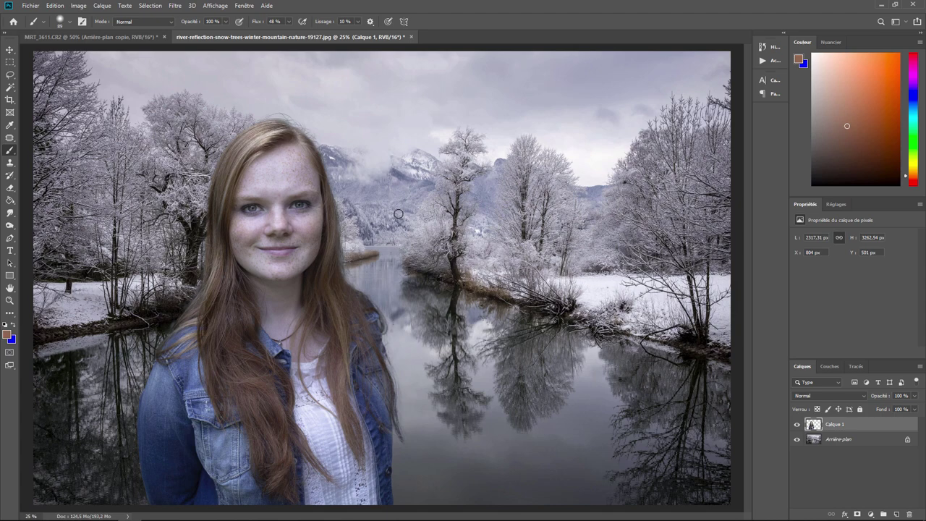
{"action": "key", "text": "ctrl+plus"}
{"action": "key", "text": "ctrl+plus"}
{"action": "key", "text": "ctrl+plus"}
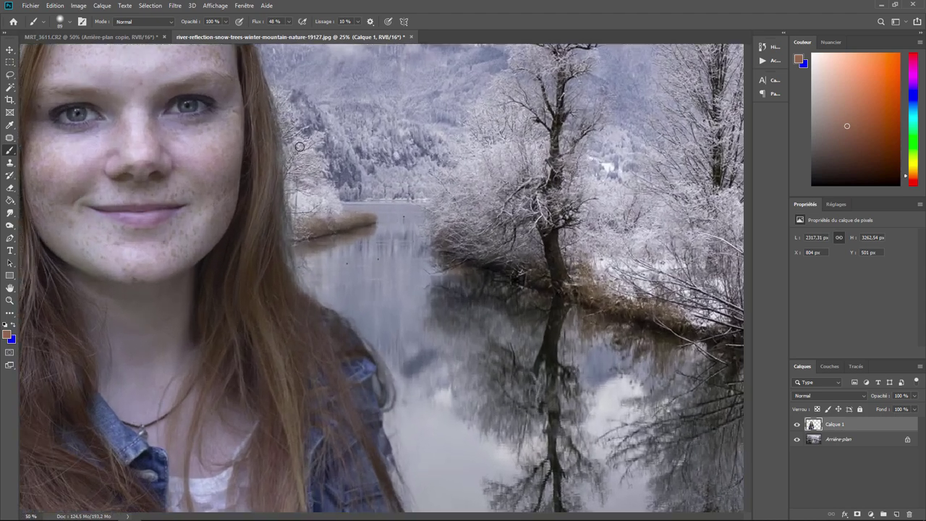
{"action": "key", "text": "ctrl+plus"}
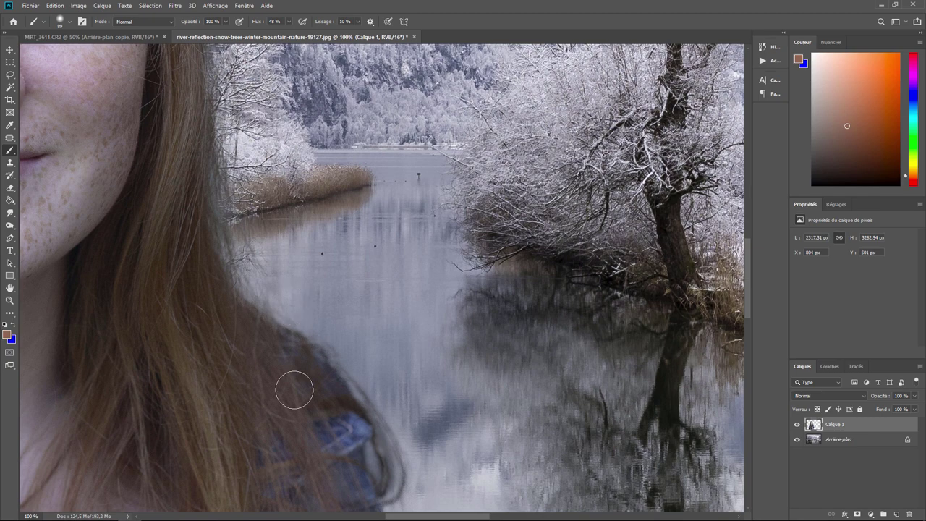
{"action": "left_click_drag", "start_coordinate": [275, 444], "coordinate": [405, 250]}
{"action": "left_click_drag", "start_coordinate": [217, 423], "coordinate": [361, 320]}
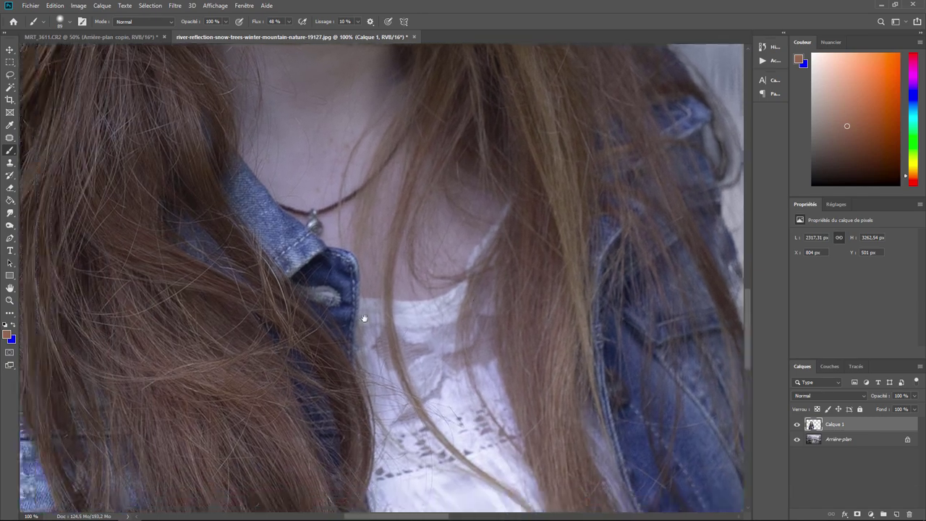
{"action": "left_click_drag", "start_coordinate": [196, 340], "coordinate": [361, 318]}
{"action": "left_click_drag", "start_coordinate": [135, 335], "coordinate": [347, 300]}
{"action": "left_click_drag", "start_coordinate": [273, 156], "coordinate": [228, 263]}
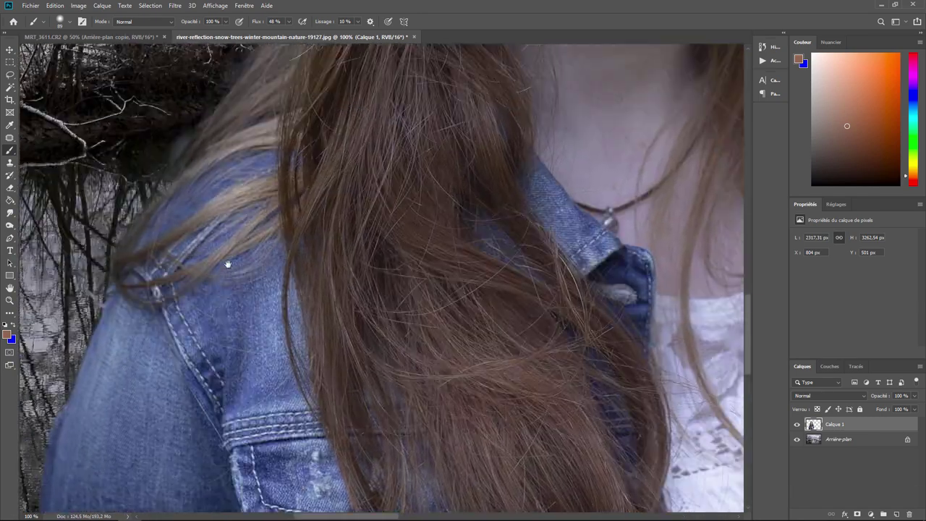
{"action": "left_click_drag", "start_coordinate": [340, 58], "coordinate": [252, 227]}
{"action": "left_click_drag", "start_coordinate": [313, 170], "coordinate": [287, 247]}
{"action": "mouse_move", "coordinate": [480, 215]}
{"action": "left_mouse_down"}
{"action": "mouse_move", "coordinate": [347, 186]}
{"action": "mouse_move", "coordinate": [253, 182]}
{"action": "left_mouse_up"}
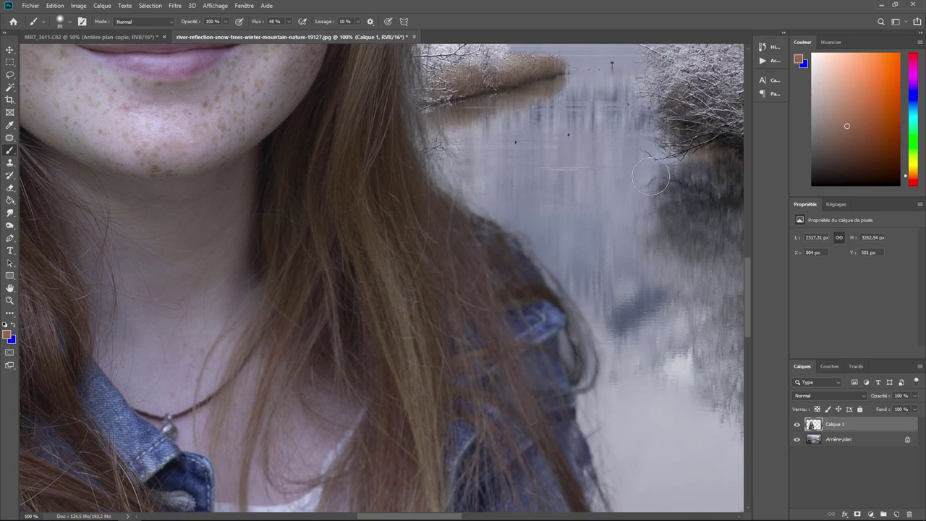
{"action": "scroll", "coordinate": [635, 177], "scroll_direction": "down", "scroll_amount": 1}
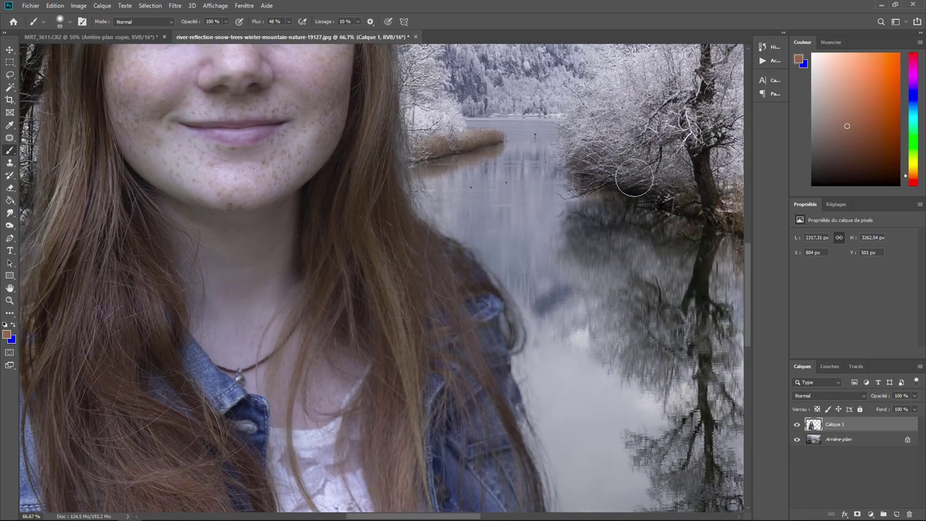
{"action": "scroll", "coordinate": [634, 177], "scroll_direction": "down", "scroll_amount": 1}
{"action": "scroll", "coordinate": [635, 177], "scroll_direction": "down", "scroll_amount": 1}
{"action": "scroll", "coordinate": [635, 178], "scroll_direction": "down", "scroll_amount": 1}
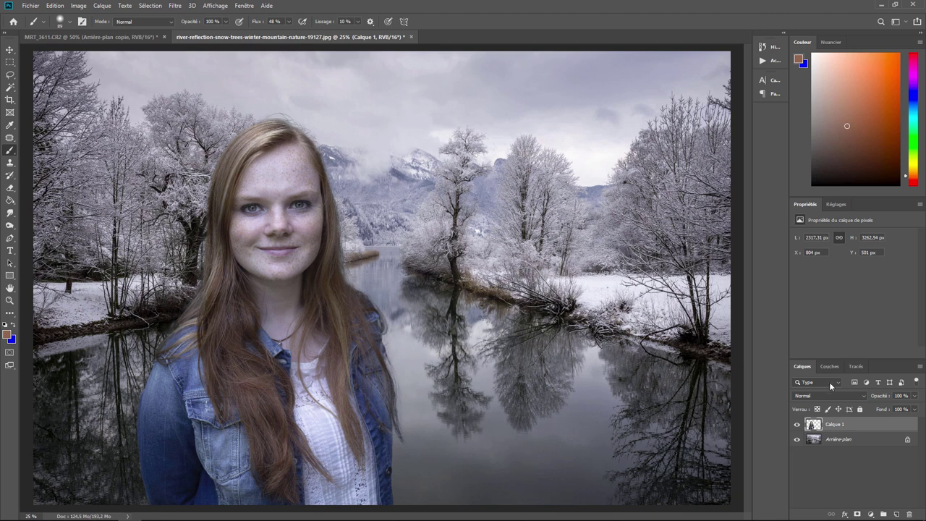
{"action": "left_click", "coordinate": [850, 441]}
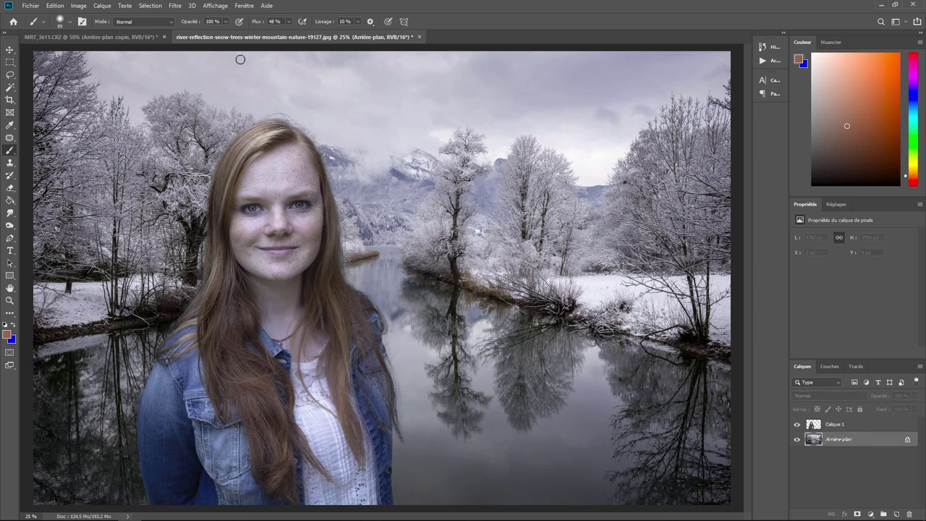
Apply Flou de l'objectif with Rayon 28 to the Arrière-plan landscape.
{"action": "left_click", "coordinate": [176, 6]}
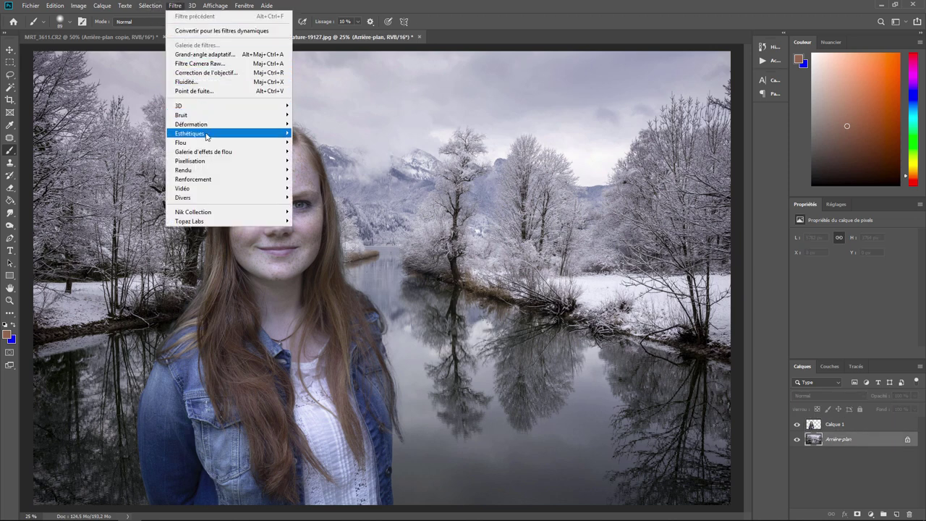
{"action": "mouse_move", "coordinate": [181, 142]}
{"action": "left_click", "coordinate": [322, 155]}
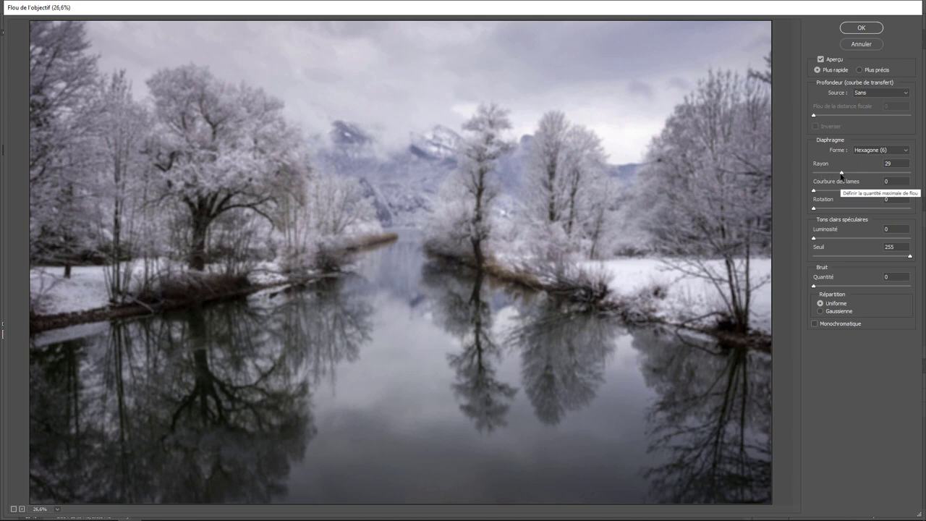
{"action": "left_click_drag", "start_coordinate": [841, 173], "coordinate": [839, 173]}
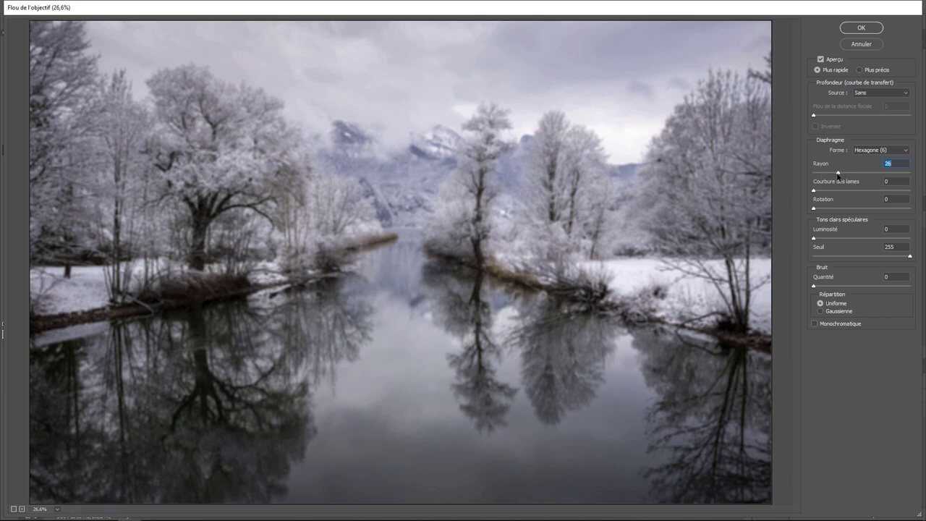
{"action": "left_click", "coordinate": [862, 29]}
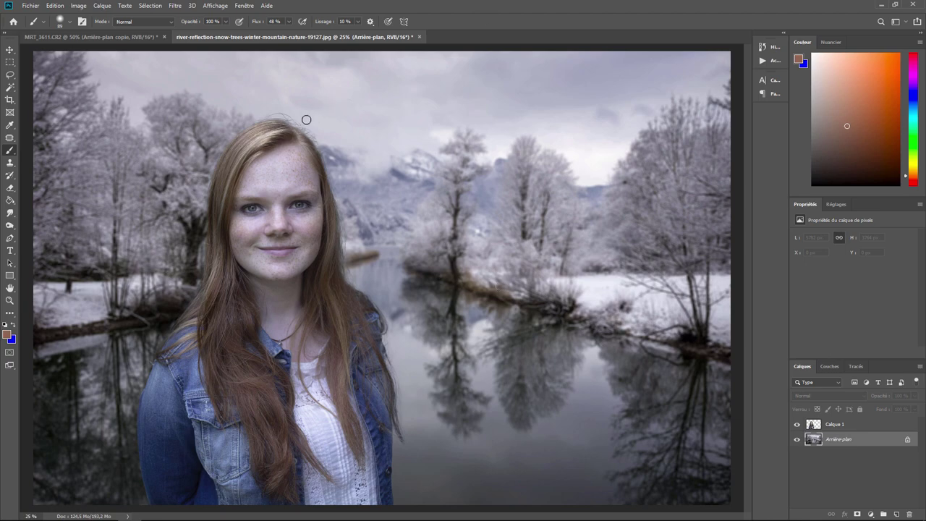
{"action": "key", "text": "ctrl+plus"}
{"action": "key", "text": "ctrl+plus"}
{"action": "key", "text": "ctrl+plus"}
{"action": "key", "text": "ctrl+plus"}
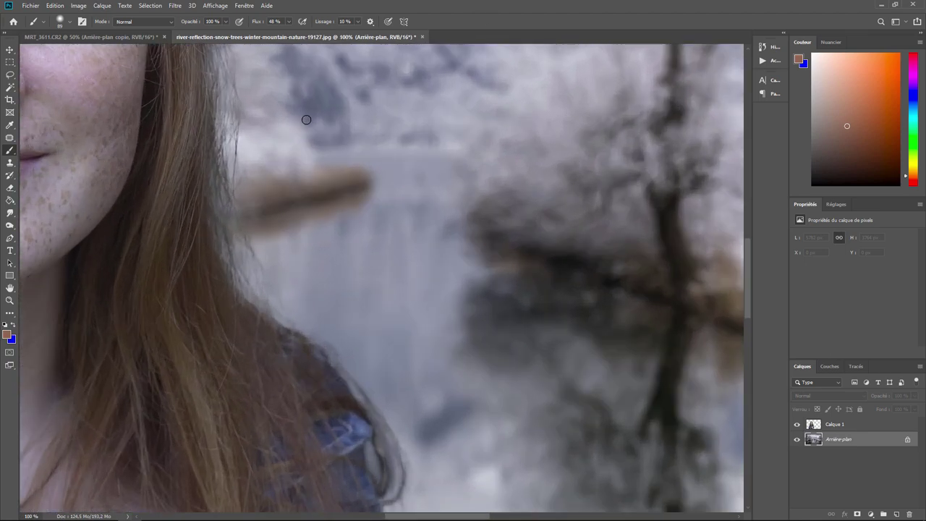
{"action": "left_click_drag", "start_coordinate": [215, 169], "coordinate": [339, 279]}
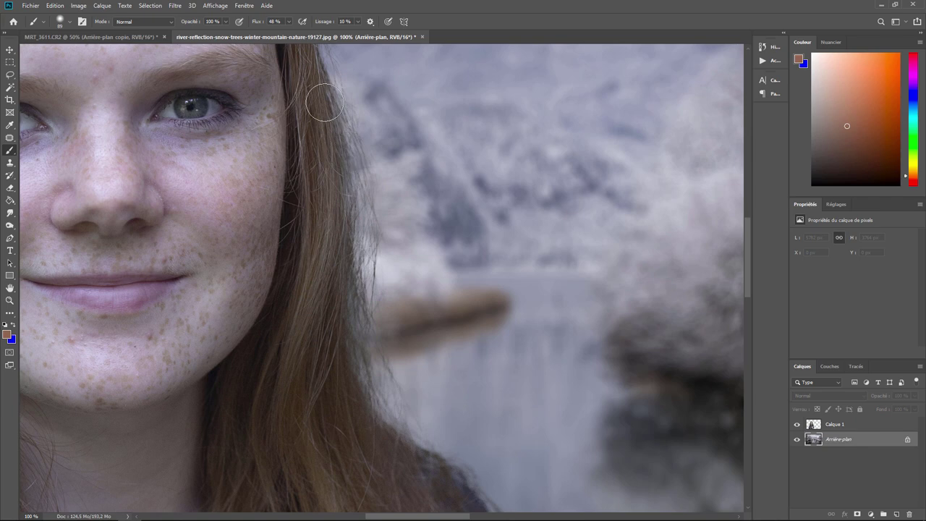
{"action": "left_click_drag", "start_coordinate": [324, 102], "coordinate": [477, 310]}
{"action": "left_click_drag", "start_coordinate": [366, 72], "coordinate": [406, 157]}
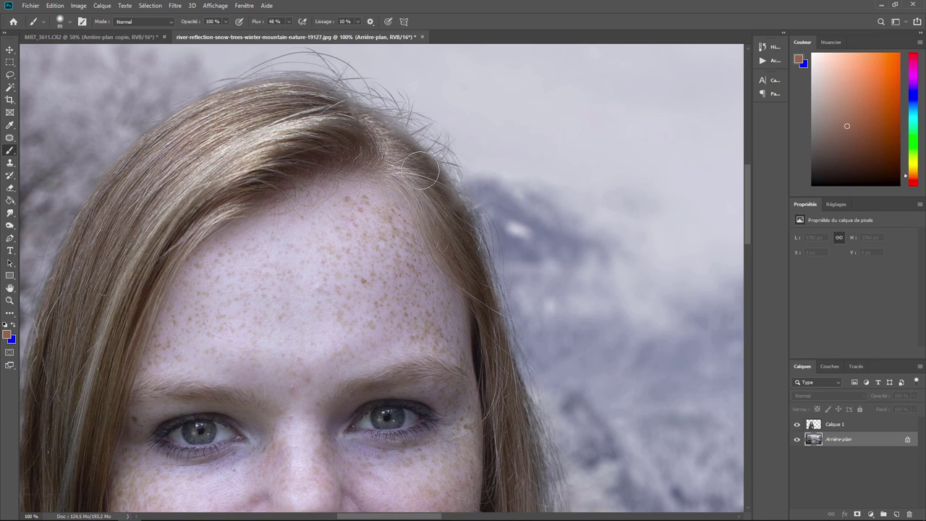
{"action": "left_click_drag", "start_coordinate": [95, 301], "coordinate": [285, 106]}
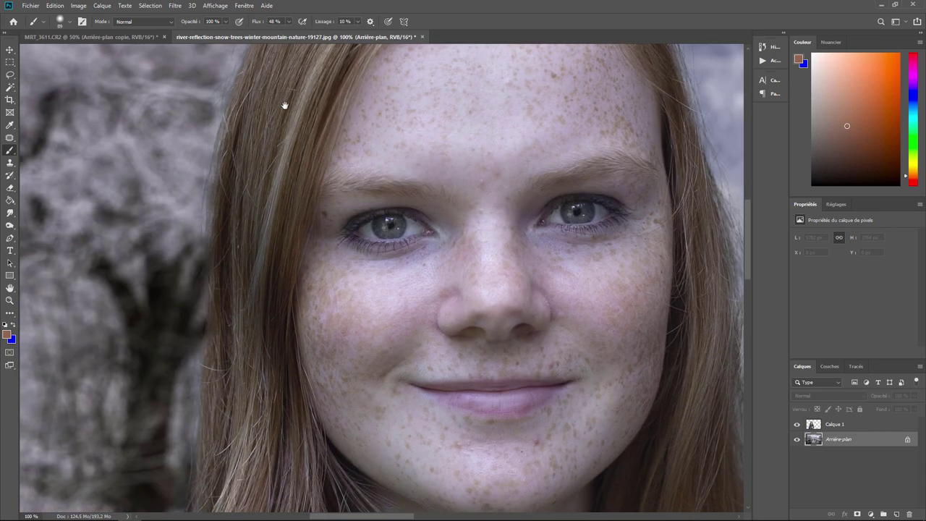
{"action": "left_click_drag", "start_coordinate": [264, 393], "coordinate": [312, 155]}
{"action": "mouse_move", "coordinate": [304, 510]}
{"action": "left_mouse_down"}
{"action": "mouse_move", "coordinate": [294, 421]}
{"action": "mouse_move", "coordinate": [401, 239]}
{"action": "left_mouse_up"}
{"action": "left_click_drag", "start_coordinate": [341, 347], "coordinate": [369, 109]}
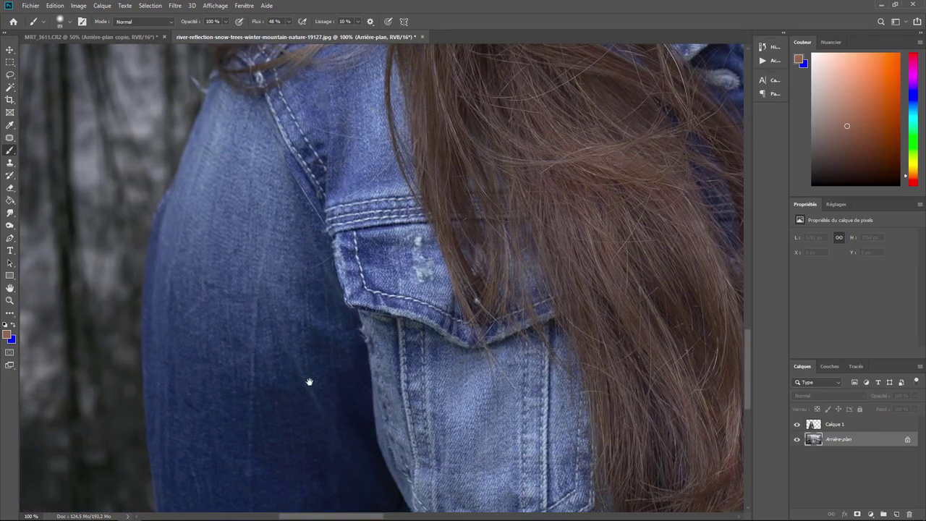
{"action": "mouse_move", "coordinate": [309, 381]}
{"action": "left_mouse_down"}
{"action": "mouse_move", "coordinate": [360, 101]}
{"action": "mouse_move", "coordinate": [217, 480]}
{"action": "left_mouse_up"}
{"action": "left_click_drag", "start_coordinate": [239, 87], "coordinate": [434, 499]}
{"action": "left_click_drag", "start_coordinate": [450, 181], "coordinate": [470, 353]}
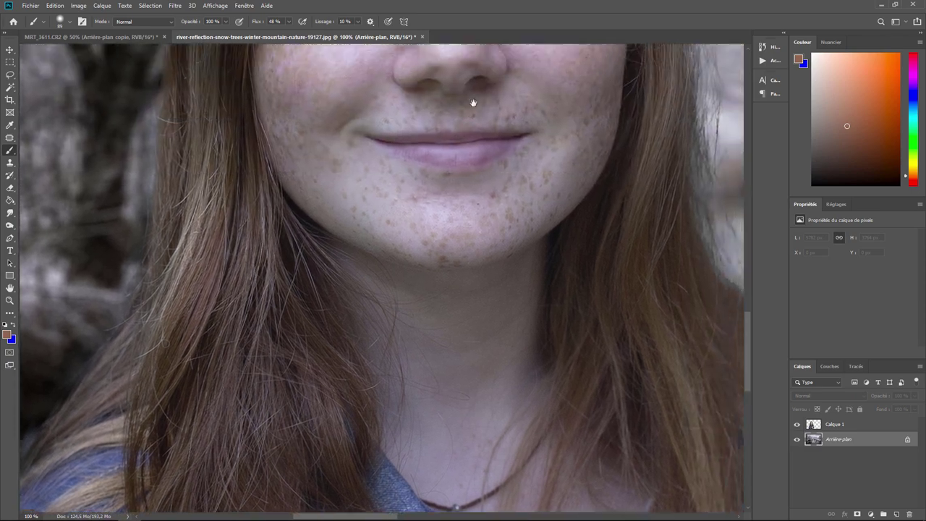
{"action": "left_click_drag", "start_coordinate": [473, 103], "coordinate": [416, 347]}
{"action": "mouse_move", "coordinate": [406, 275]}
{"action": "left_mouse_down"}
{"action": "mouse_move", "coordinate": [398, 363]}
{"action": "mouse_move", "coordinate": [405, 320]}
{"action": "left_mouse_up"}
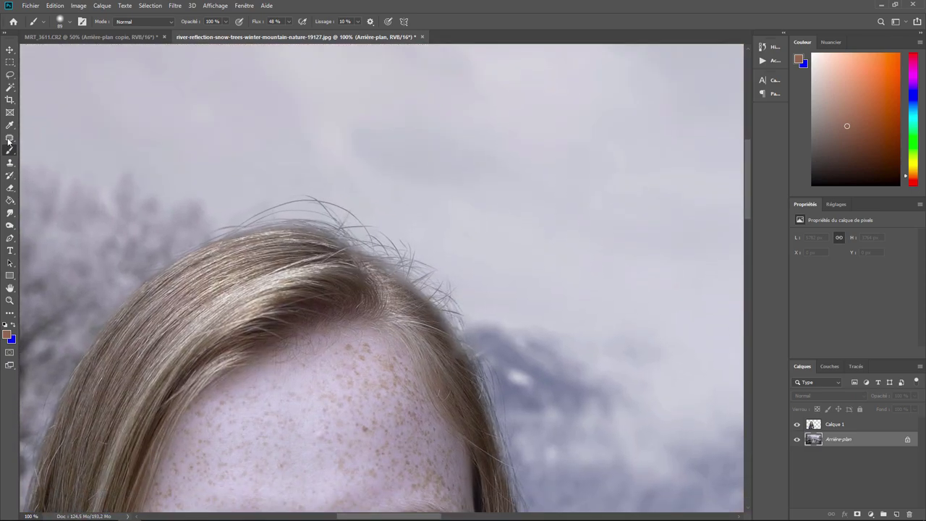
Set the Clone Stamp tool to 42% flow and target the Calque 1 cut-out layer.
{"action": "left_click", "coordinate": [10, 163]}
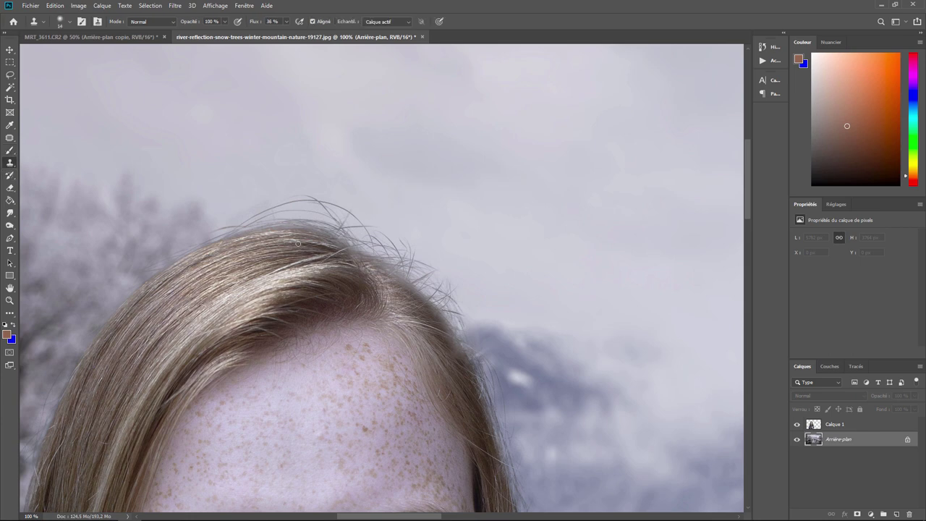
{"action": "left_click", "coordinate": [286, 21]}
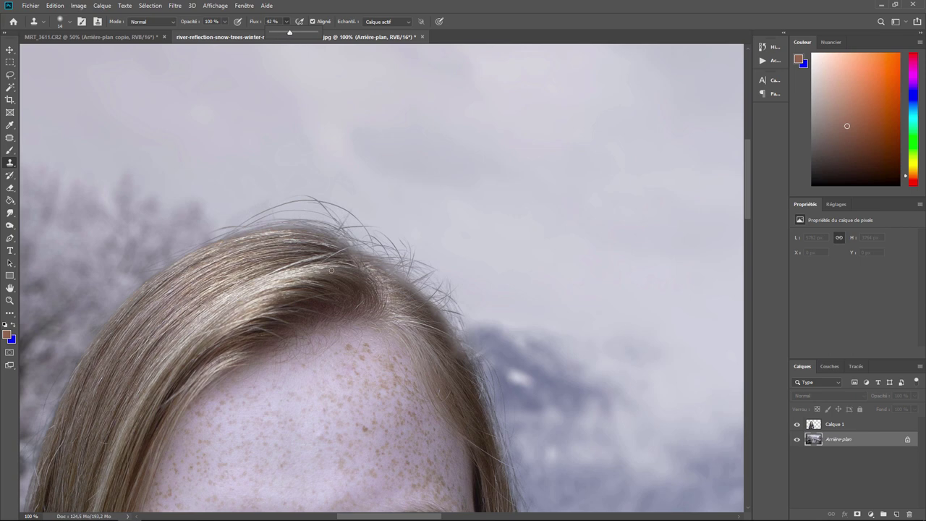
{"action": "left_click", "coordinate": [321, 241]}
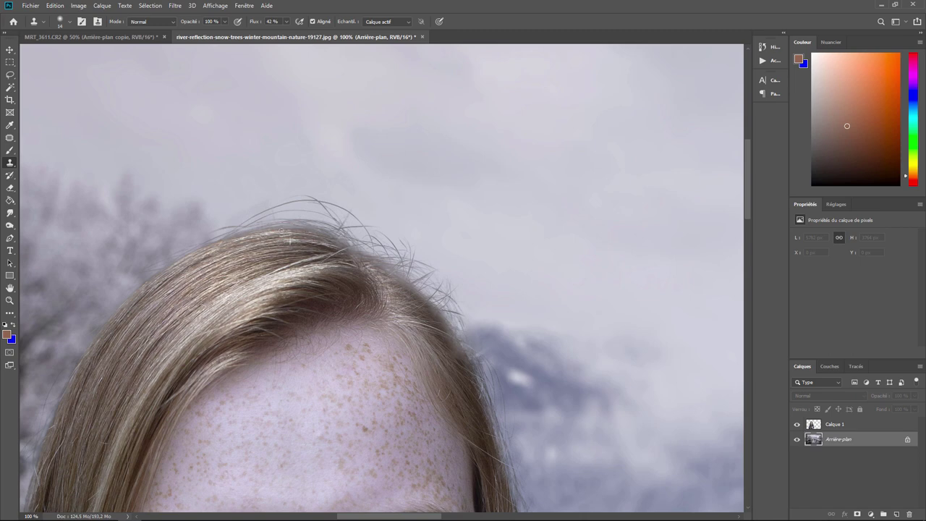
{"action": "left_click", "coordinate": [852, 426]}
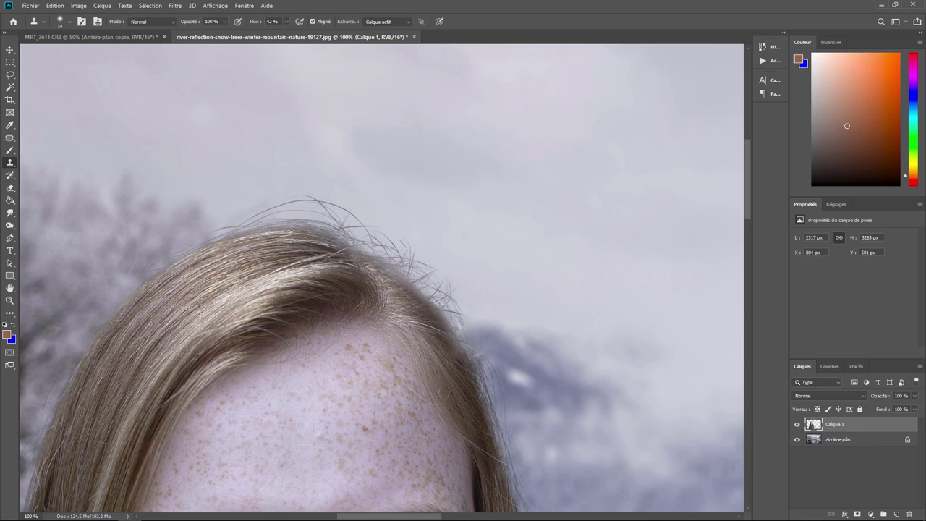
Clone over the stray hairs along the top hairline from a sampled source, then zoom out.
{"action": "left_click", "coordinate": [261, 242], "text": "alt"}
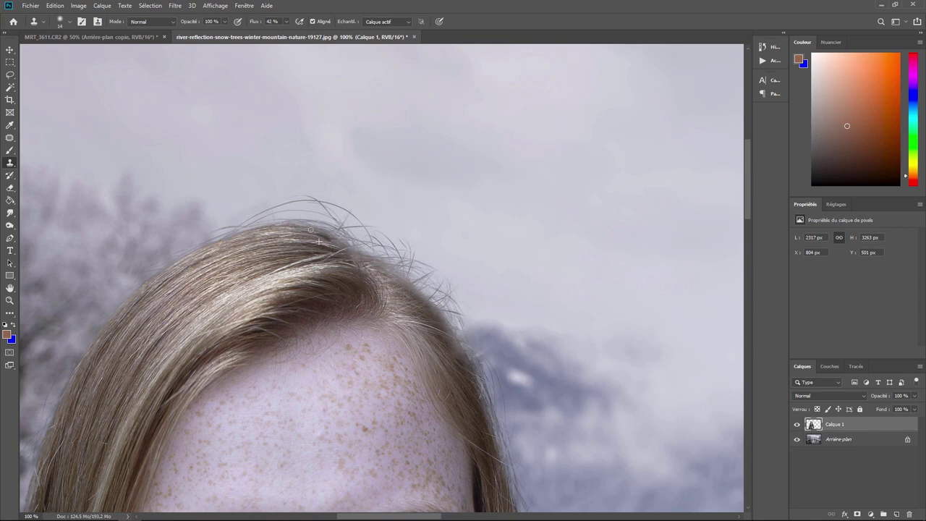
{"action": "left_click_drag", "start_coordinate": [272, 230], "coordinate": [227, 246]}
{"action": "left_click_drag", "start_coordinate": [342, 245], "coordinate": [324, 237]}
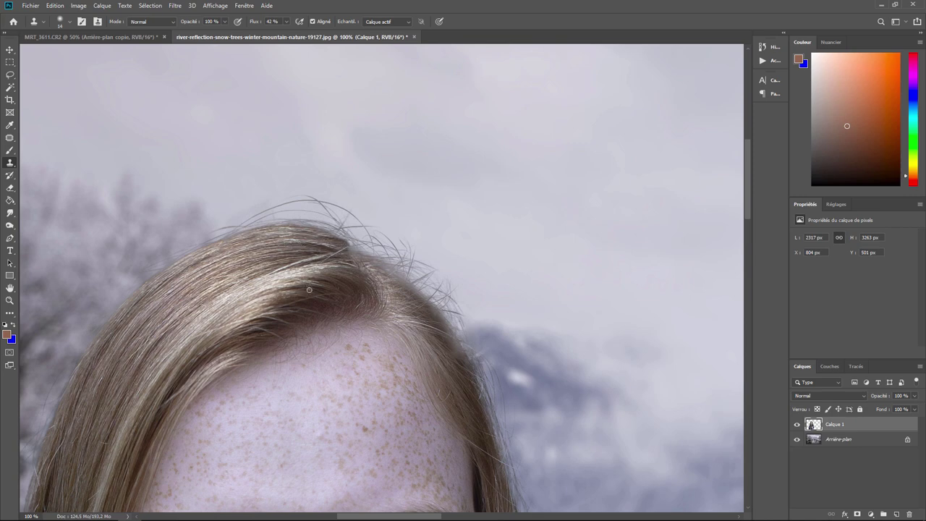
{"action": "left_click_drag", "start_coordinate": [377, 272], "coordinate": [468, 349]}
{"action": "key", "text": "ctrl+minus"}
{"action": "key", "text": "ctrl+minus"}
{"action": "key", "text": "ctrl+minus"}
{"action": "key", "text": "ctrl+minus"}
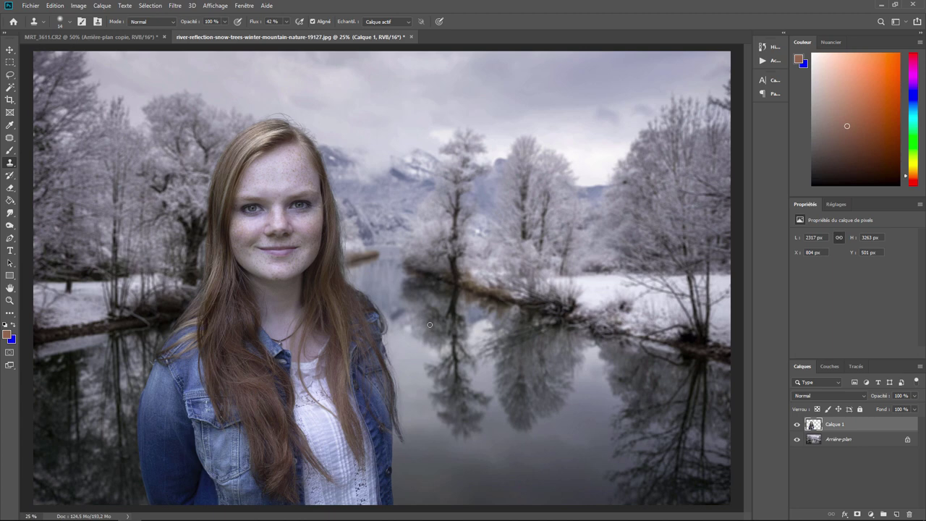
Open the Sélection menu in the menu bar.
{"action": "left_click", "coordinate": [152, 6]}
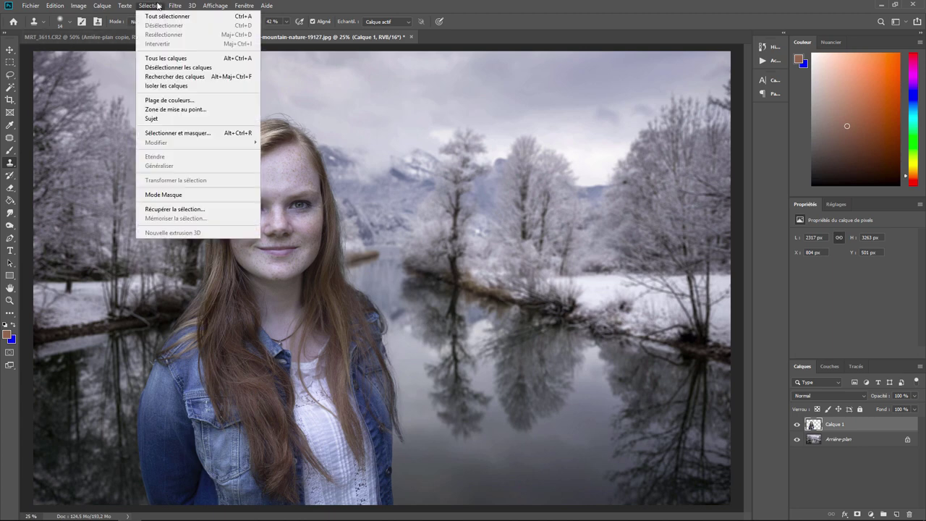